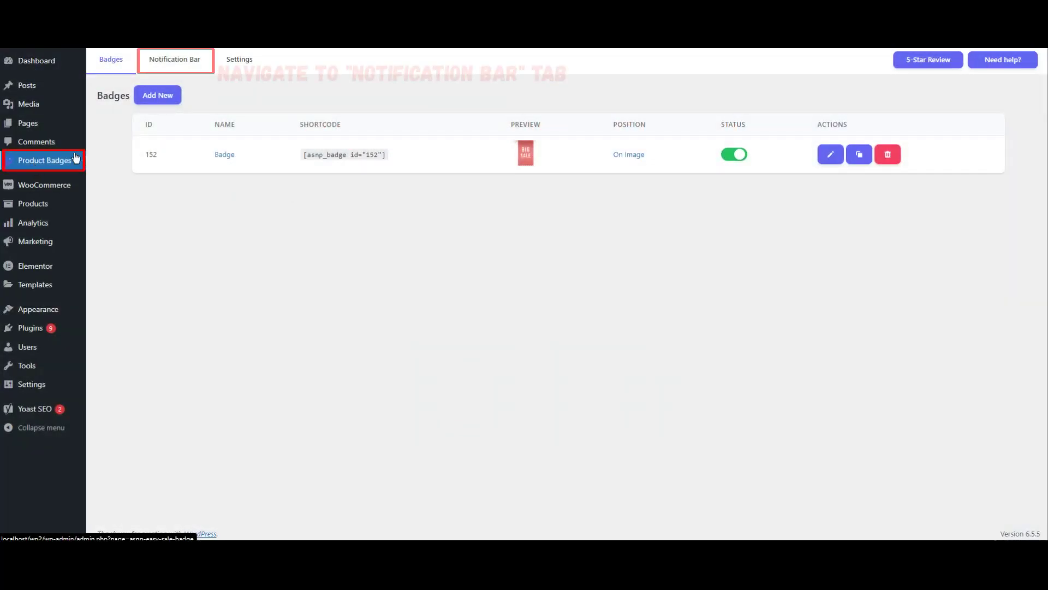
- Switch Product Badges to its empty Notification Bars list
click(171, 69)
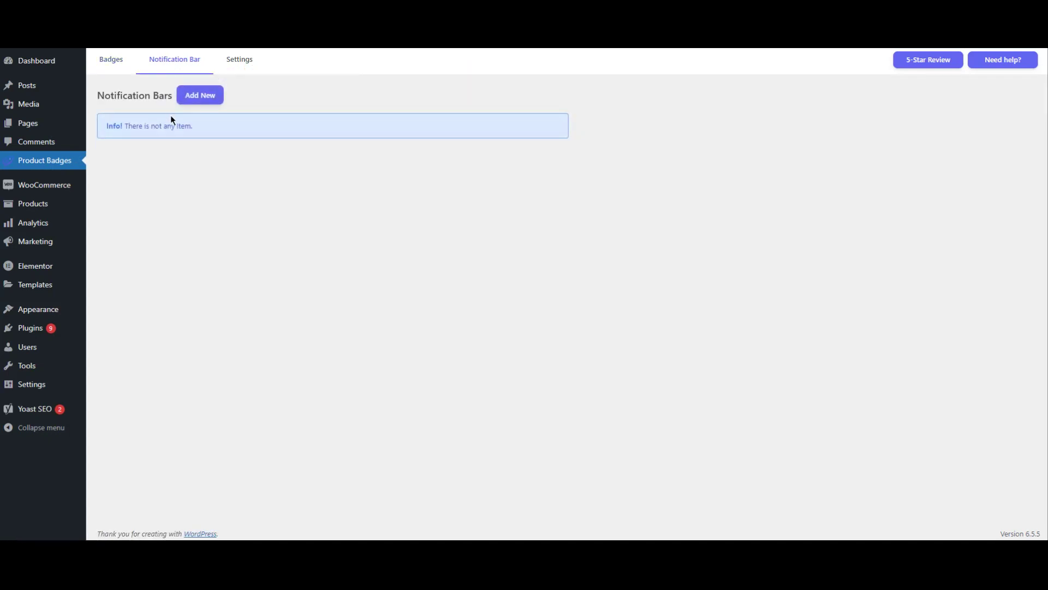
- Add a notification bar named Bar-1 based on the Countdown Timer Bar 1 template
click(200, 101)
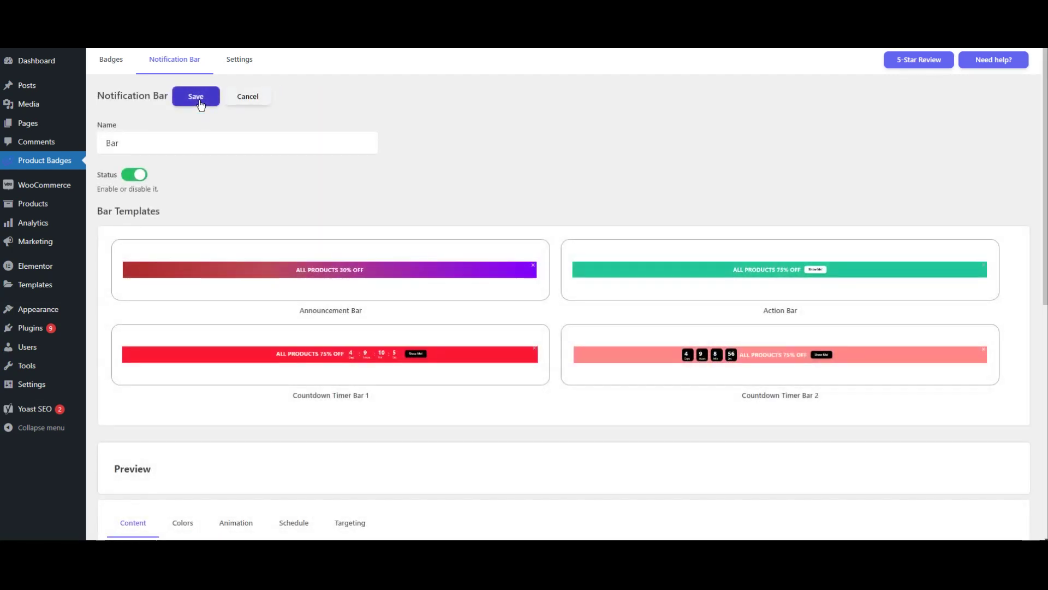
click(192, 139)
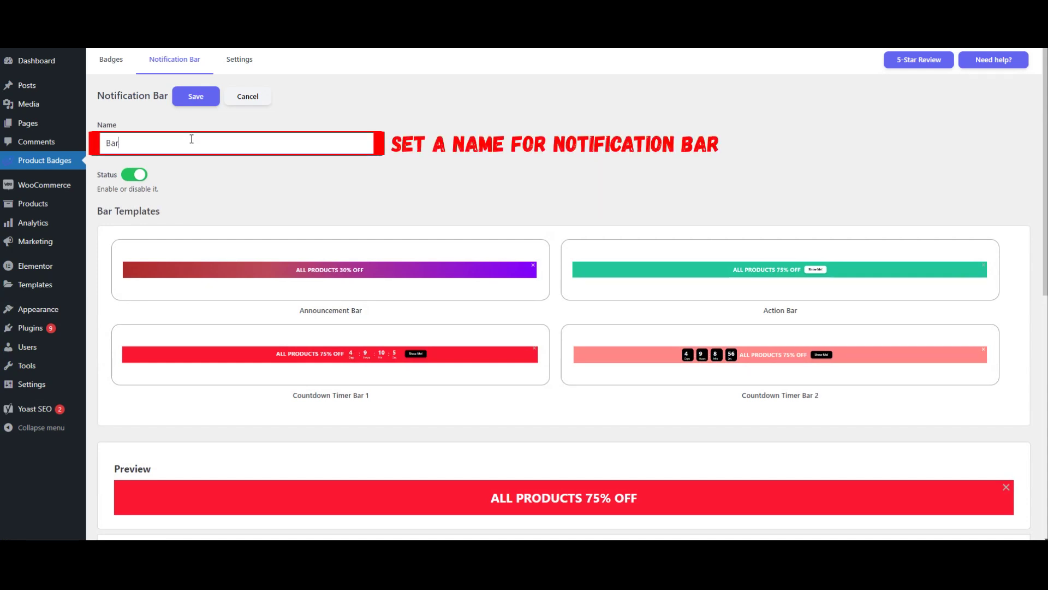
text(-1)
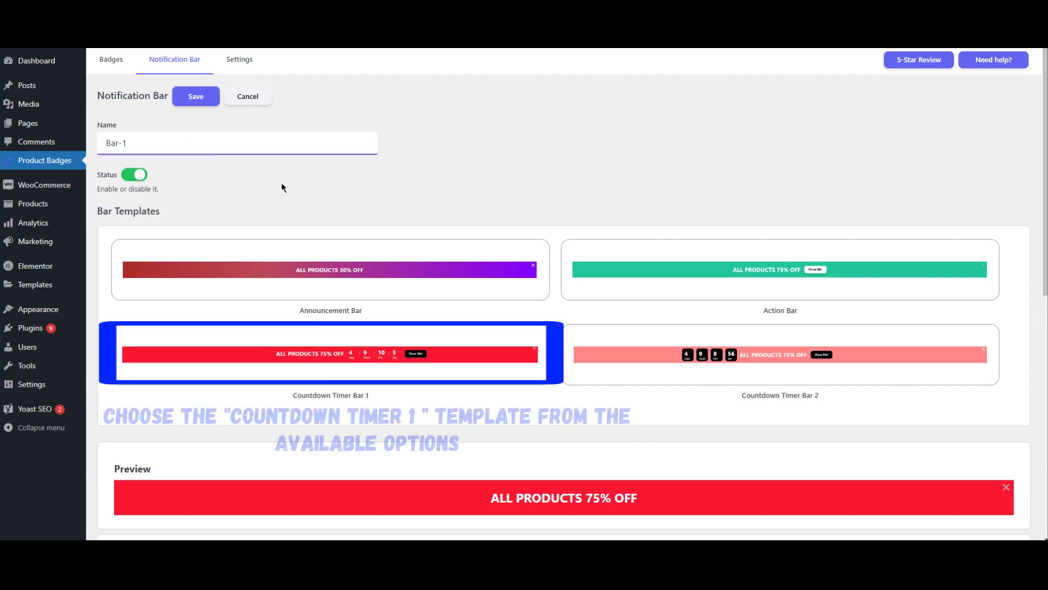
click(330, 364)
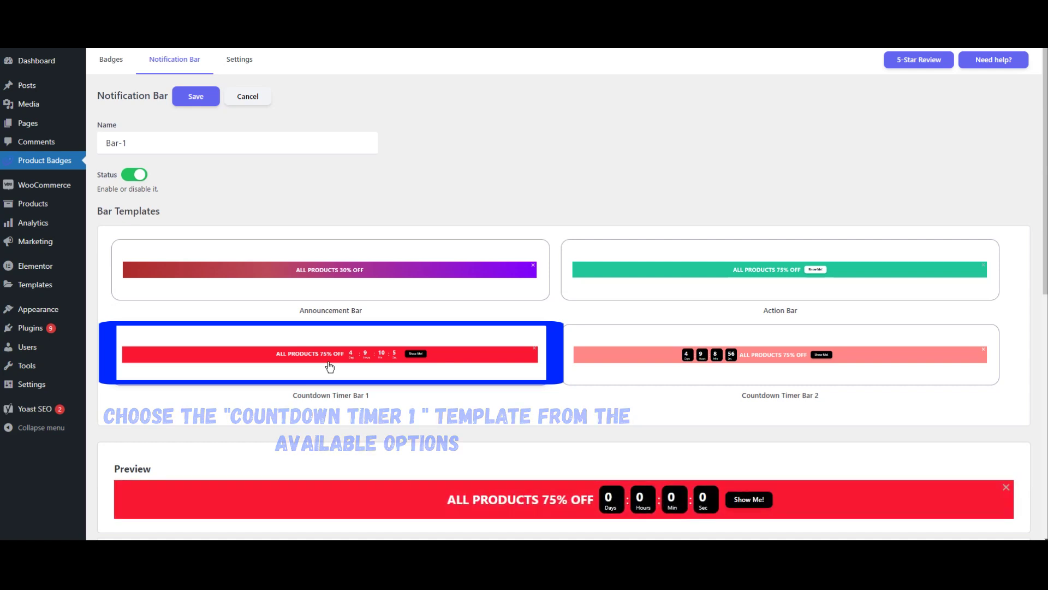
scroll(329, 365, down, 4)
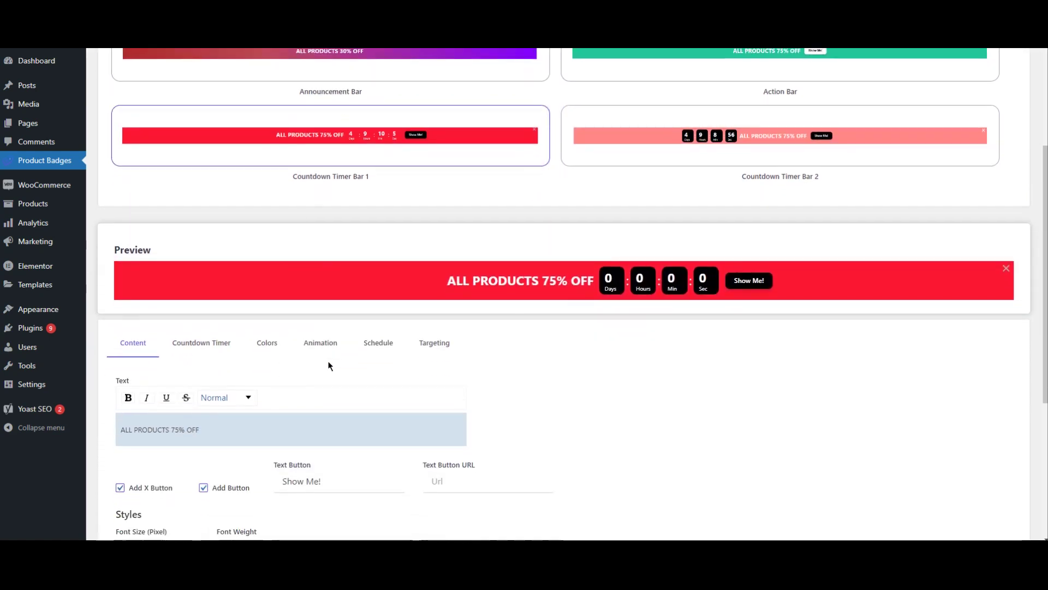
scroll(330, 366, down, 3)
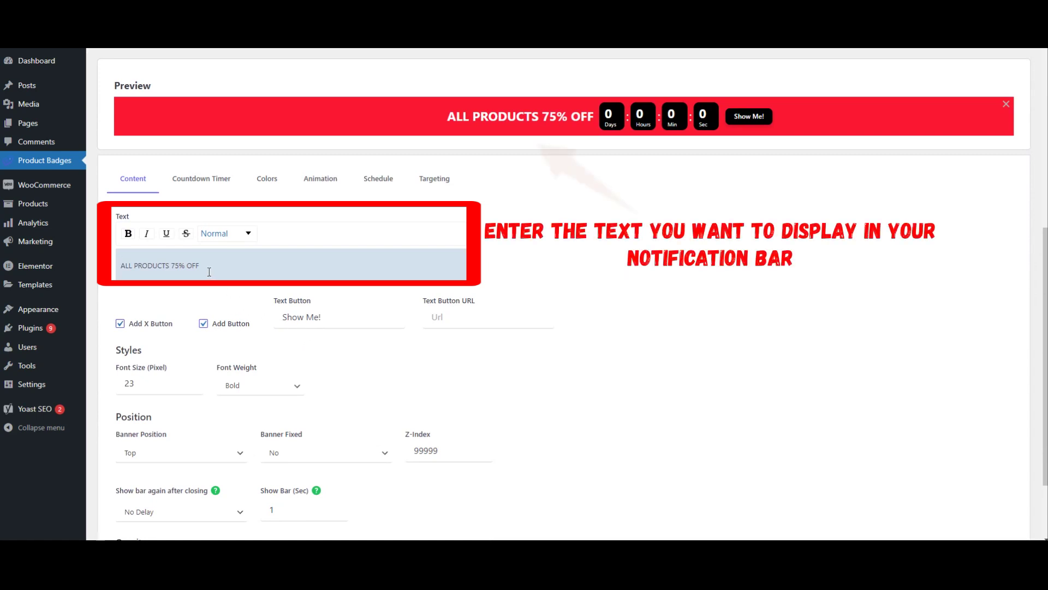
triple_click(219, 265)
- Change the bar text to 'Hurry Up Sale Ends - Limited Time Deal!', drop the button, fix the banner
key(BackSpace)
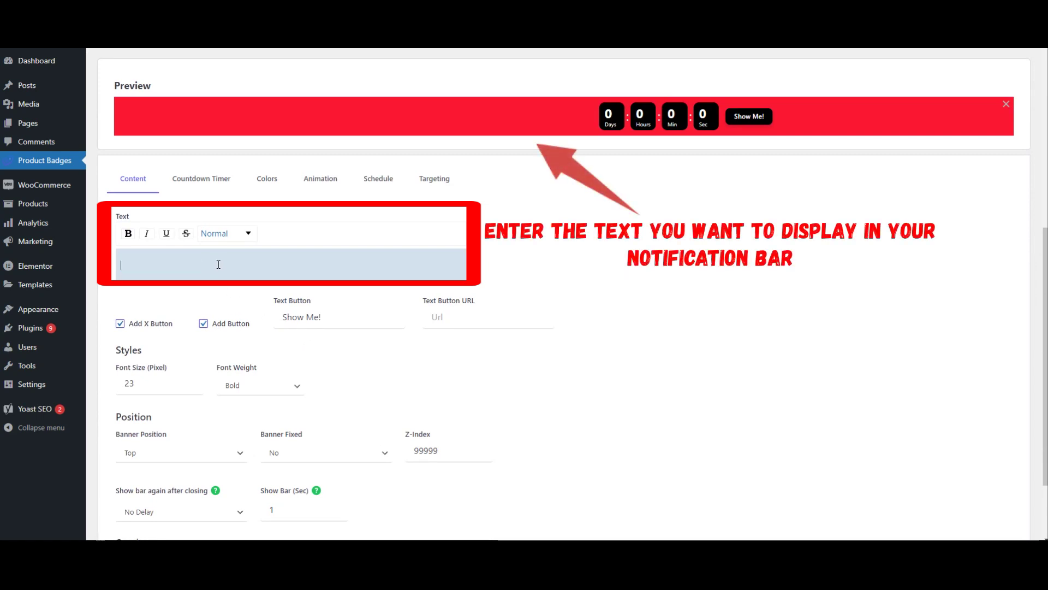
text(Hurry Up Sale Ends - Limited Time Deal! 🎁)
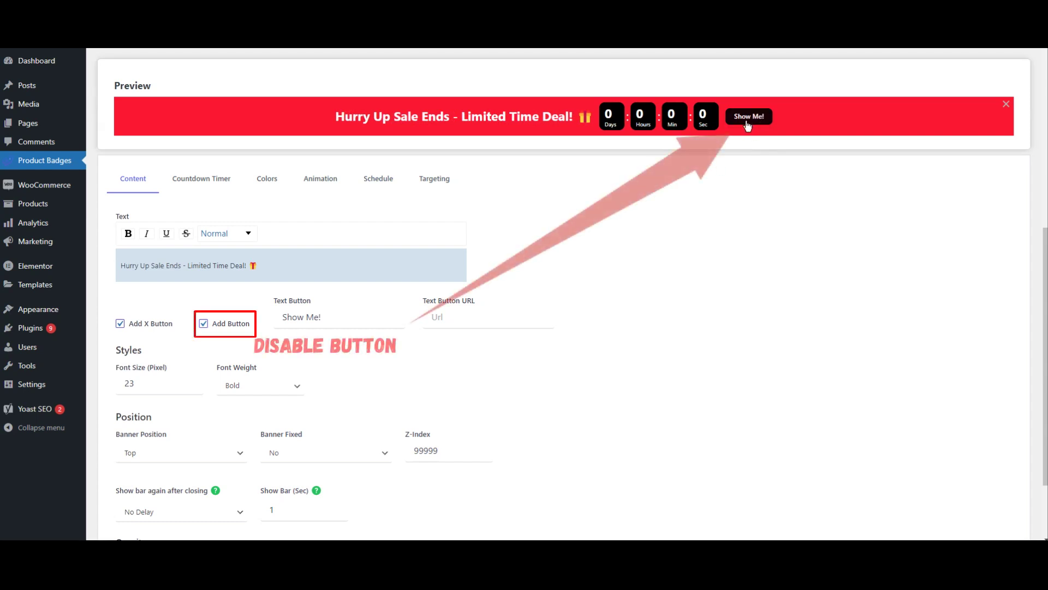
click(203, 323)
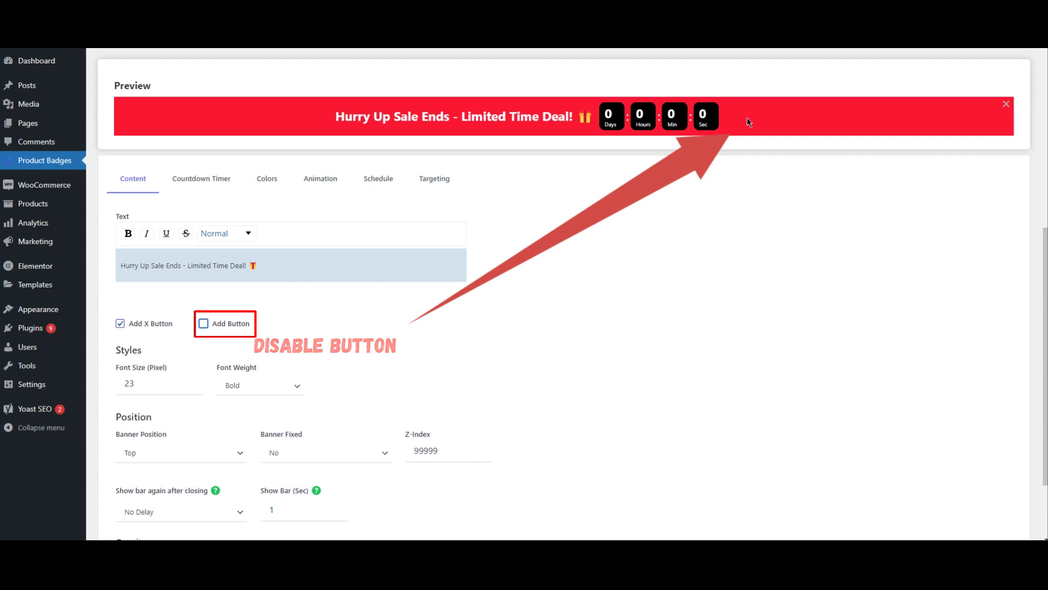
click(308, 452)
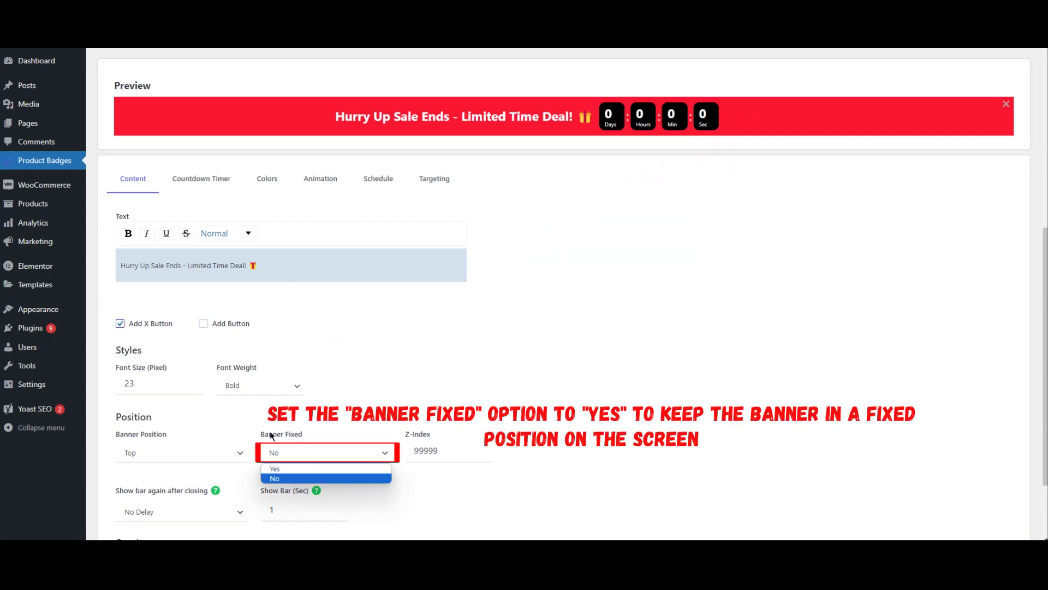
click(287, 469)
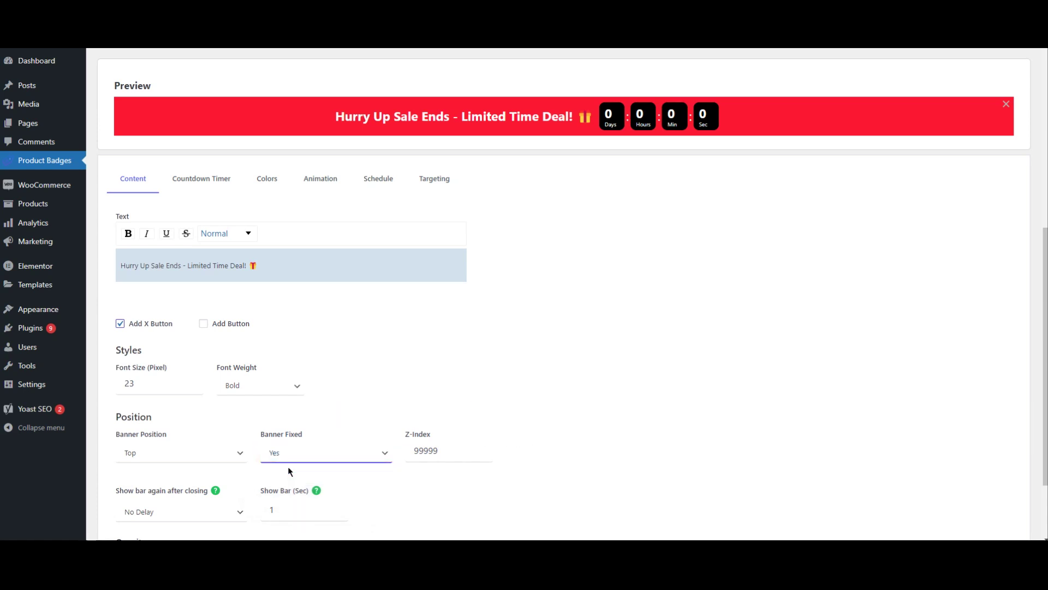
click(202, 187)
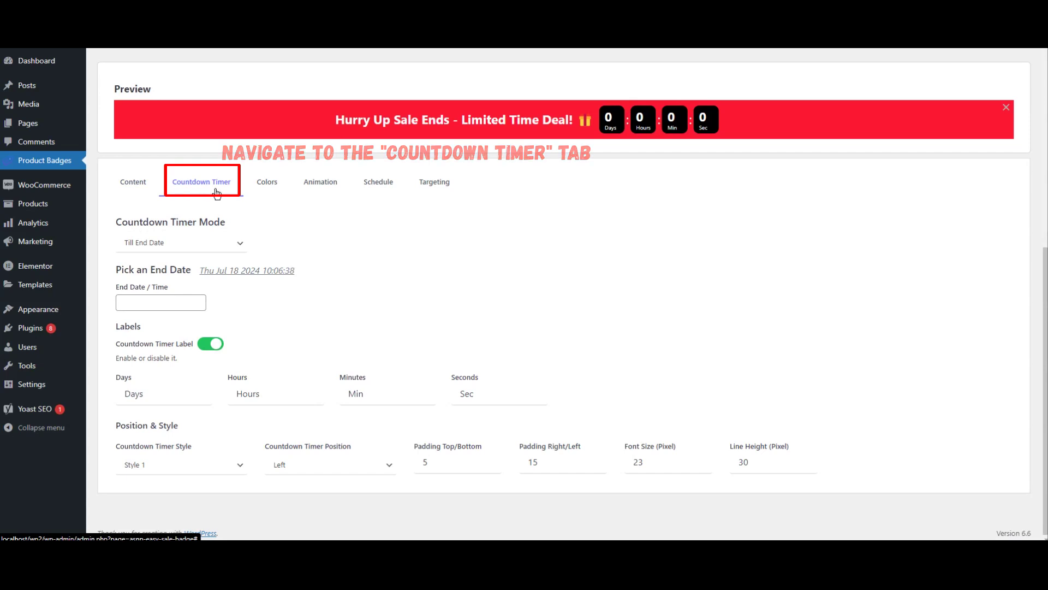
click(186, 245)
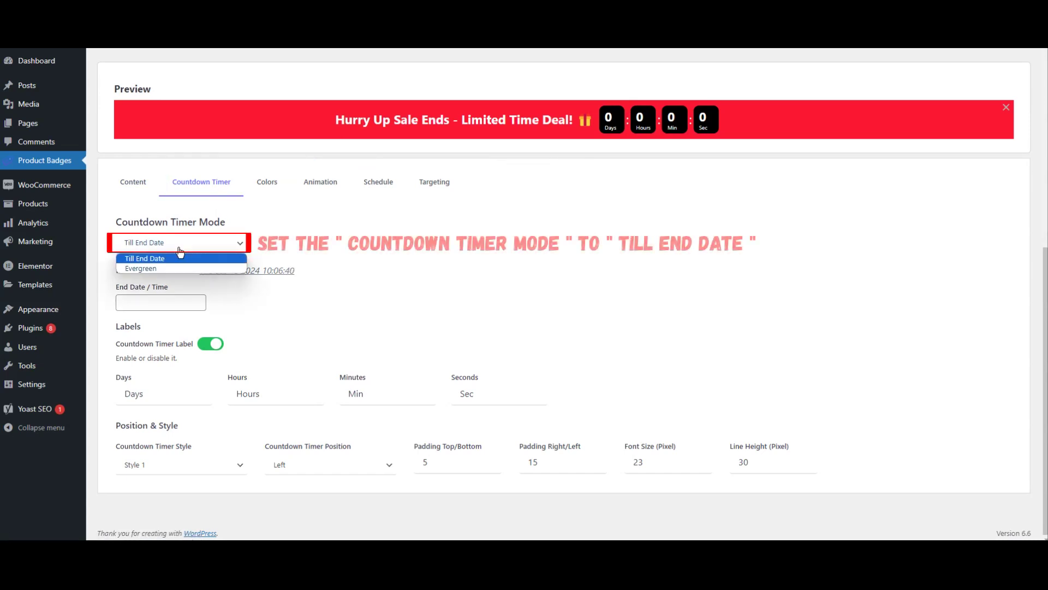
click(143, 259)
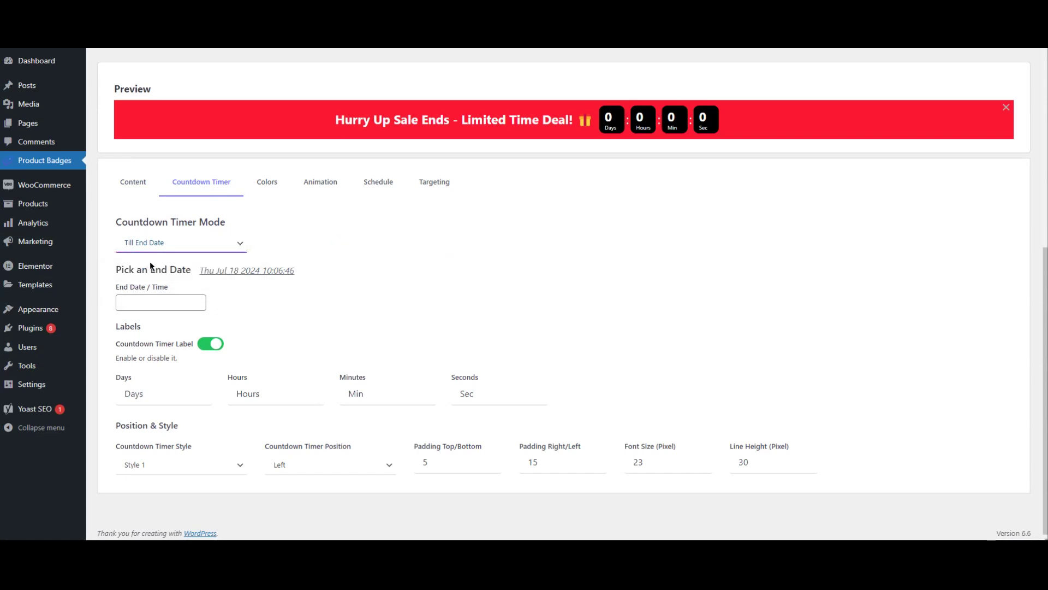
click(161, 304)
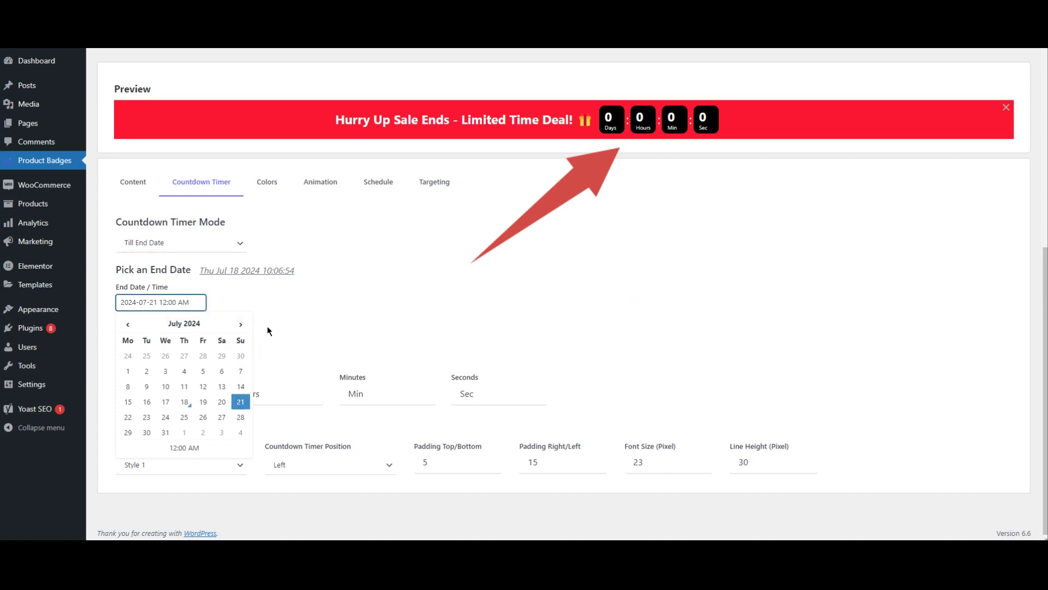
click(184, 447)
click(206, 374)
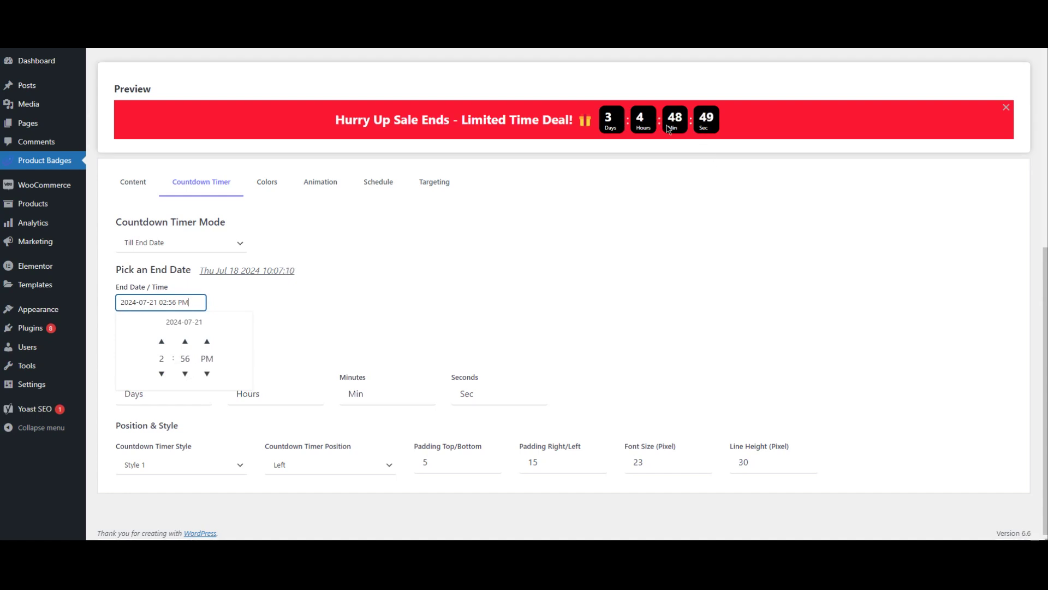
click(359, 309)
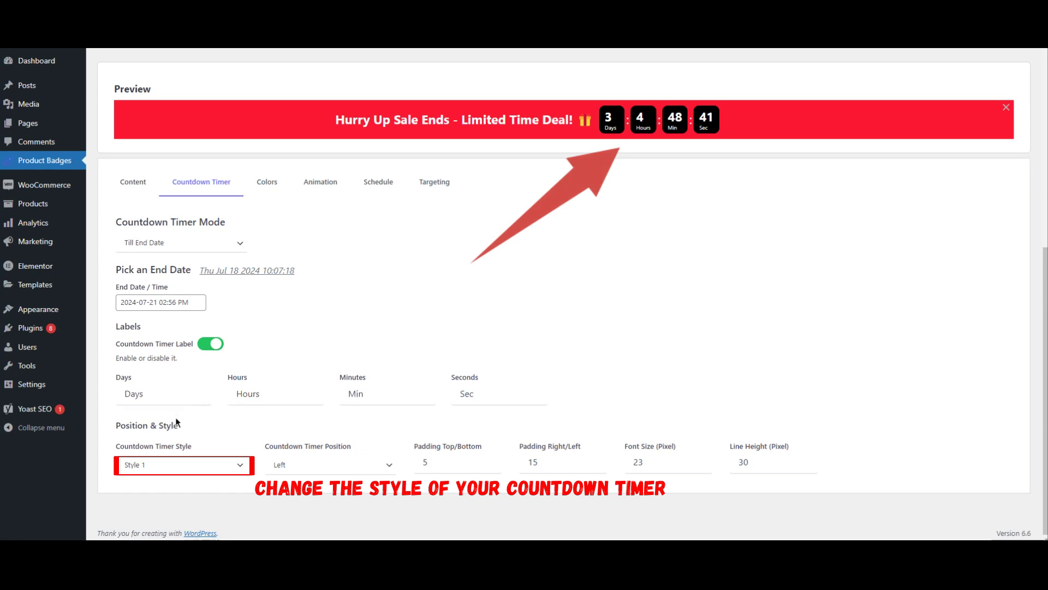
click(188, 465)
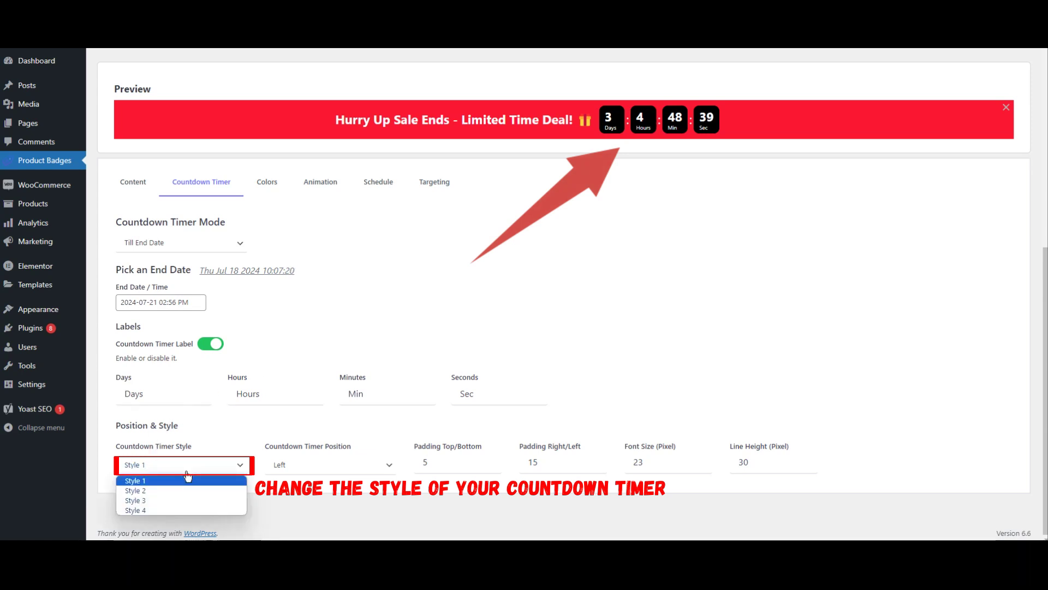
click(154, 491)
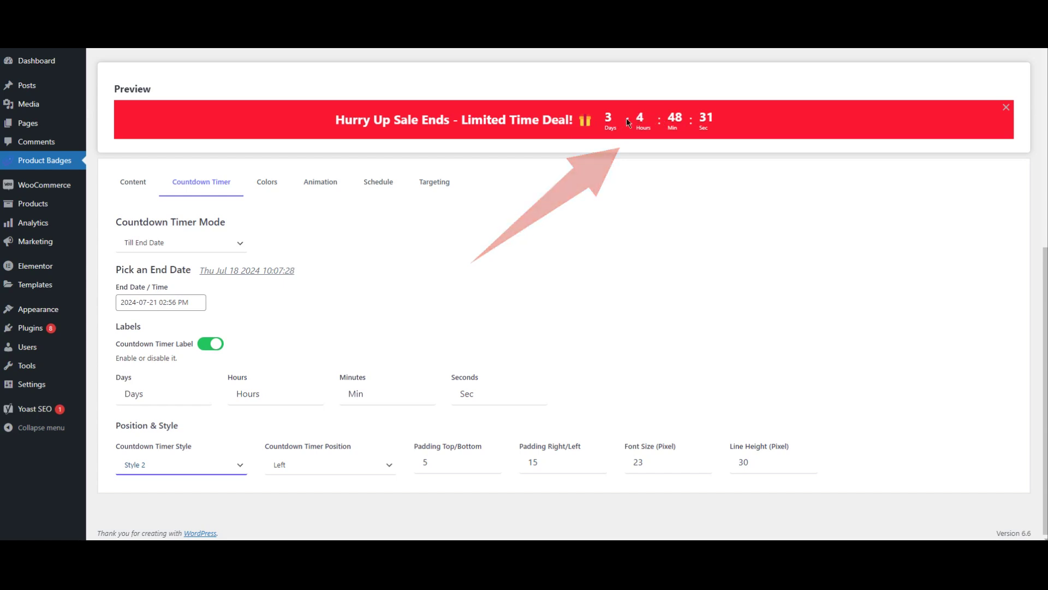
- Turn the bar colour into a gradient from dark blue 130c92 to magenta
click(267, 182)
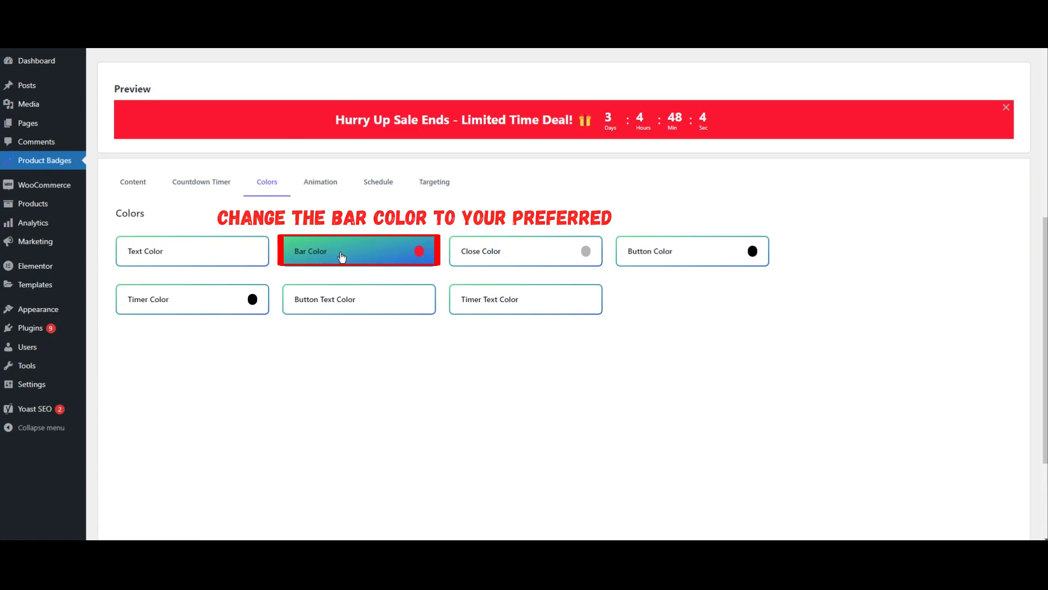
click(342, 257)
scroll(520, 323, down, 1)
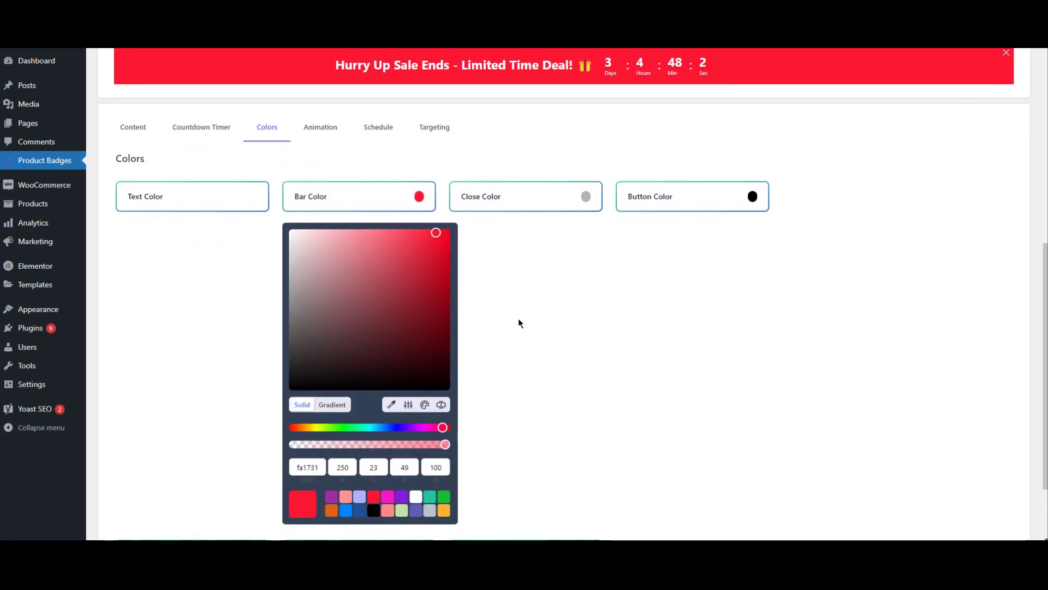
click(334, 408)
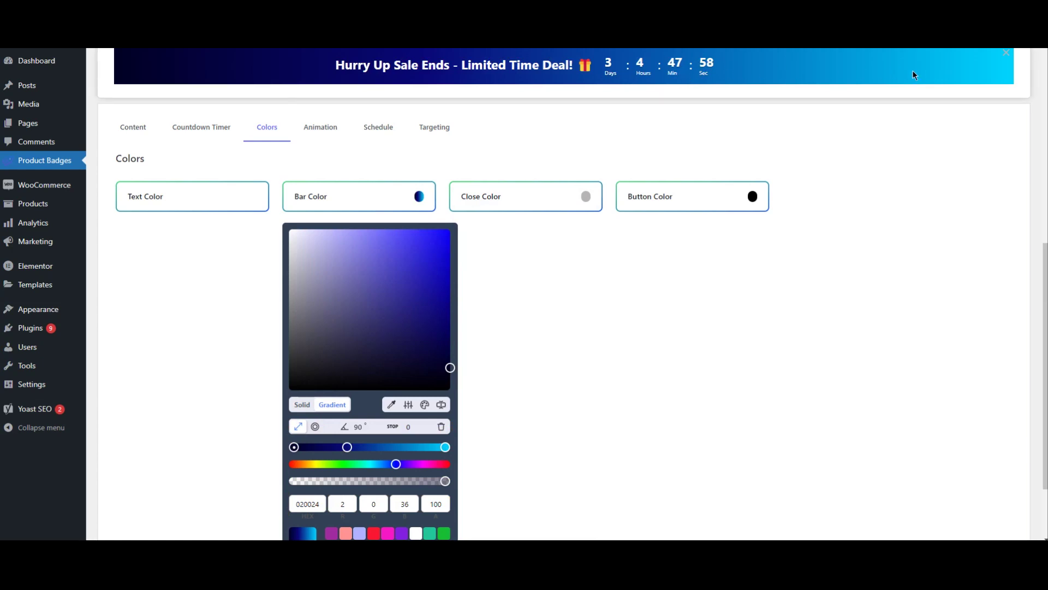
drag(1044, 323, 1045, 318)
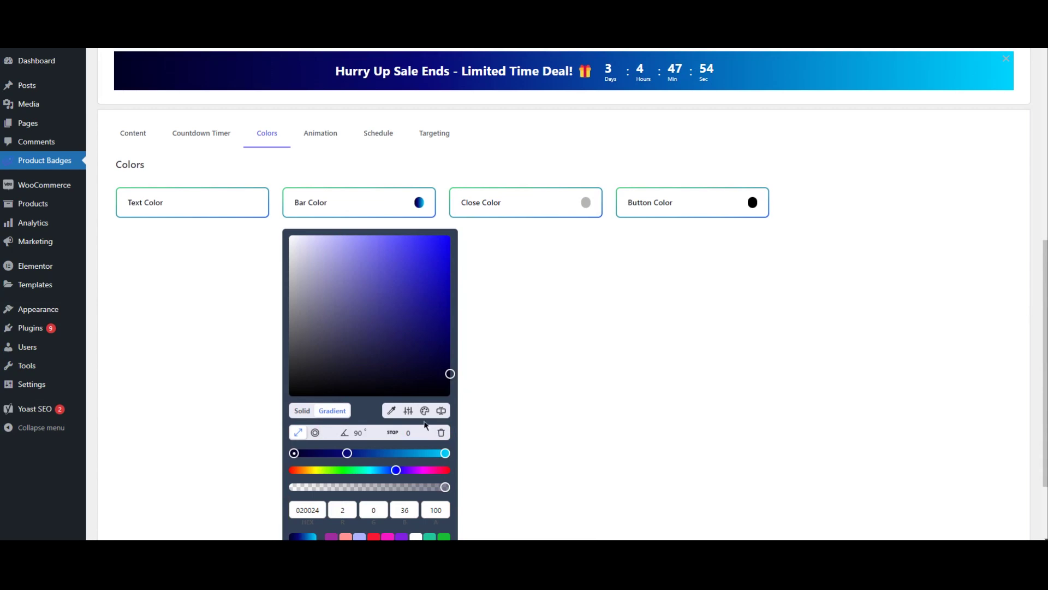
click(446, 455)
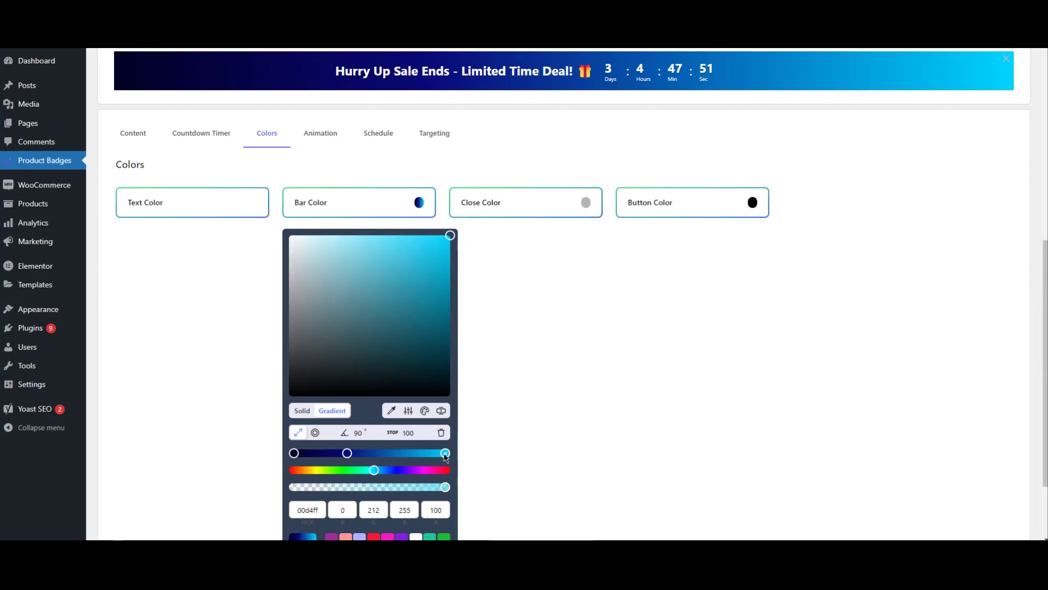
click(421, 469)
drag(421, 469, 415, 469)
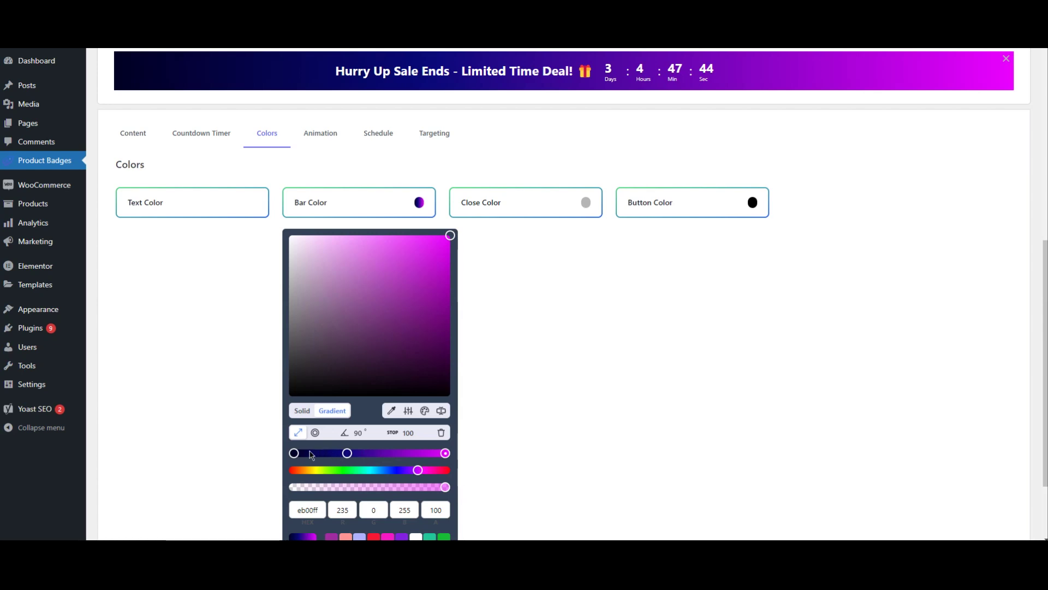
click(294, 453)
drag(392, 355, 425, 332)
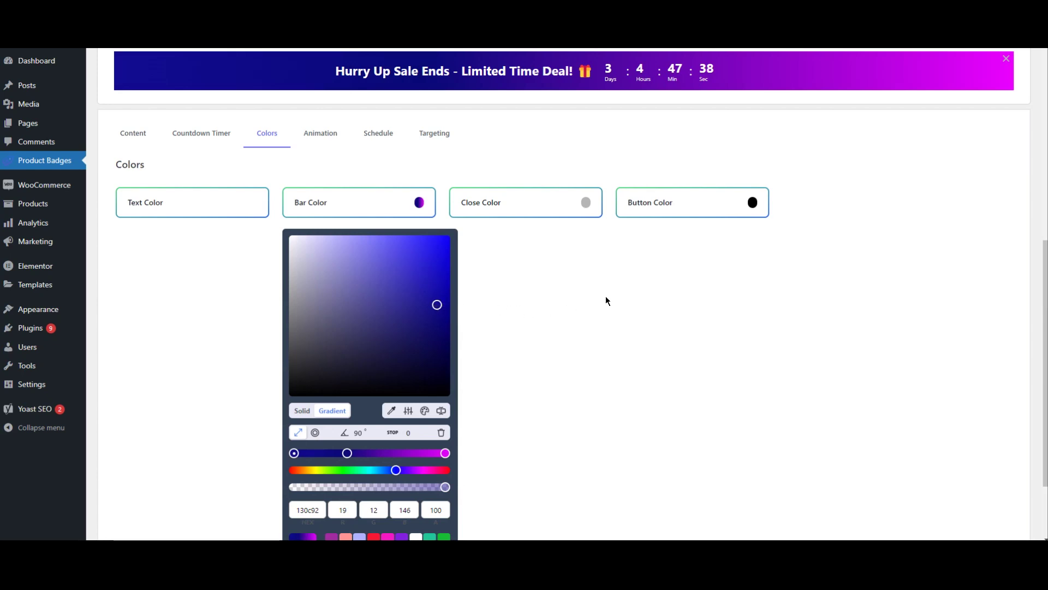
click(721, 293)
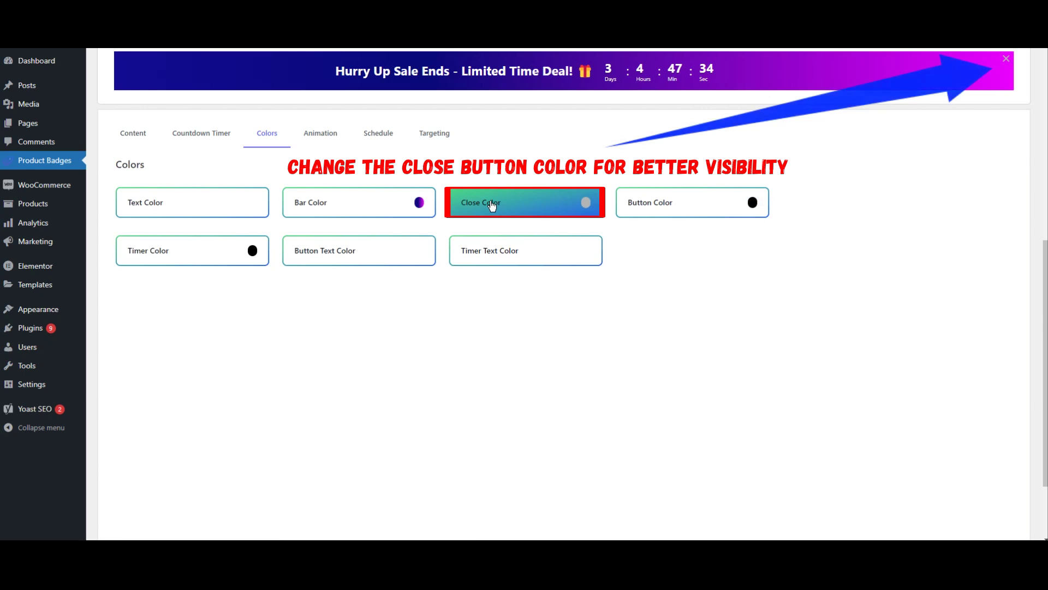
- Set the bar's close button colour to the white ffffff swatch
click(493, 203)
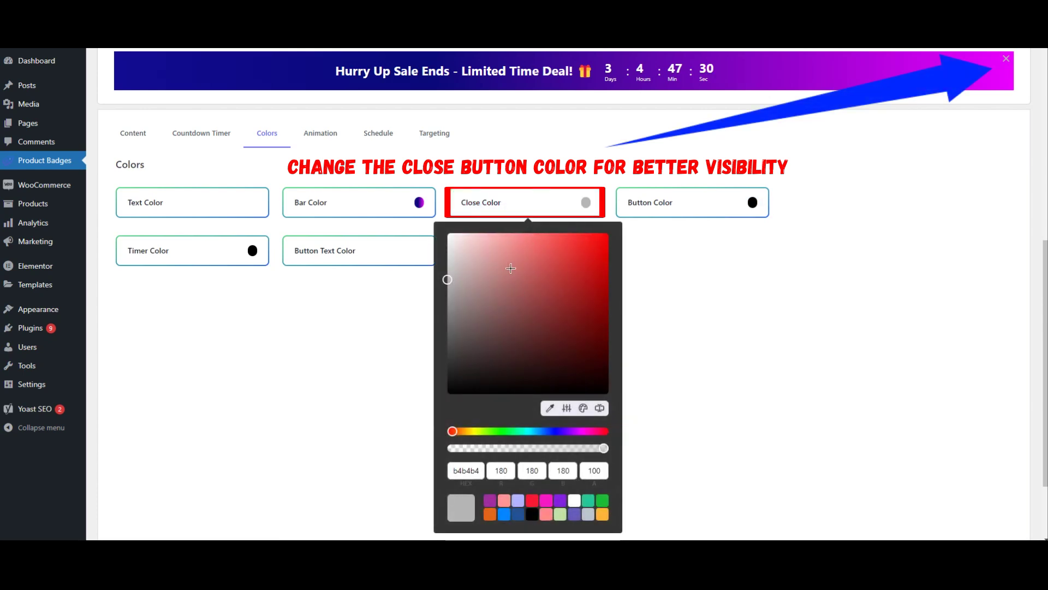
click(574, 502)
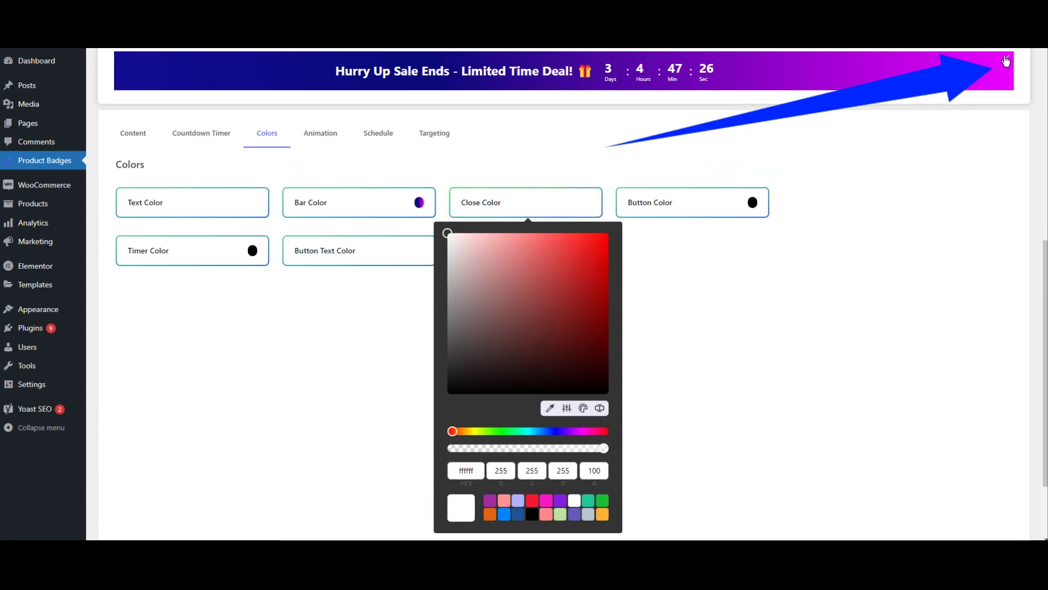
click(873, 160)
scroll(423, 194, up, 4)
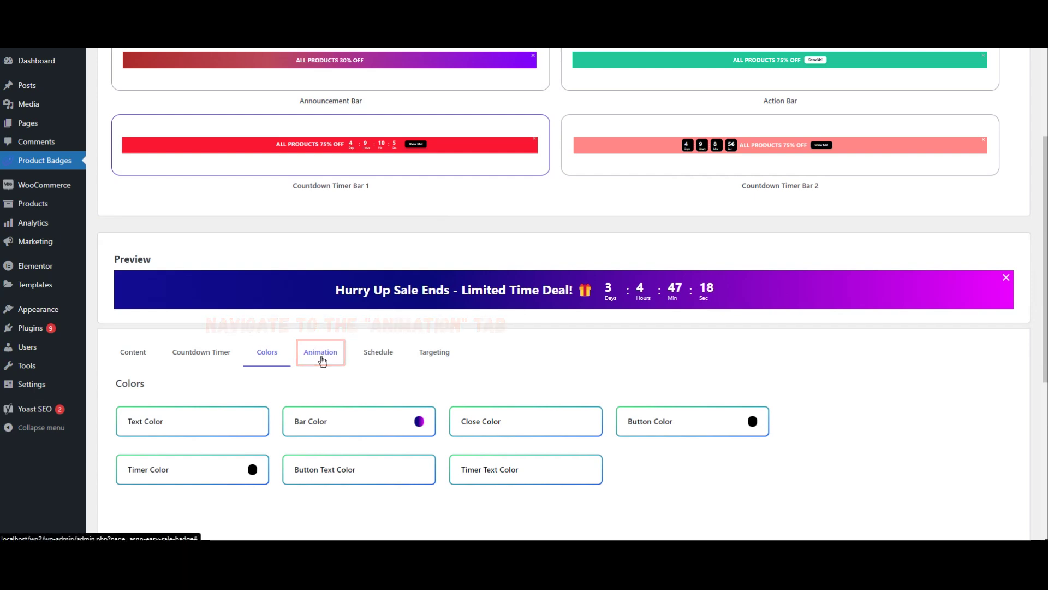
- Preview the Fade In banner animation, then keep Zoom In
click(322, 359)
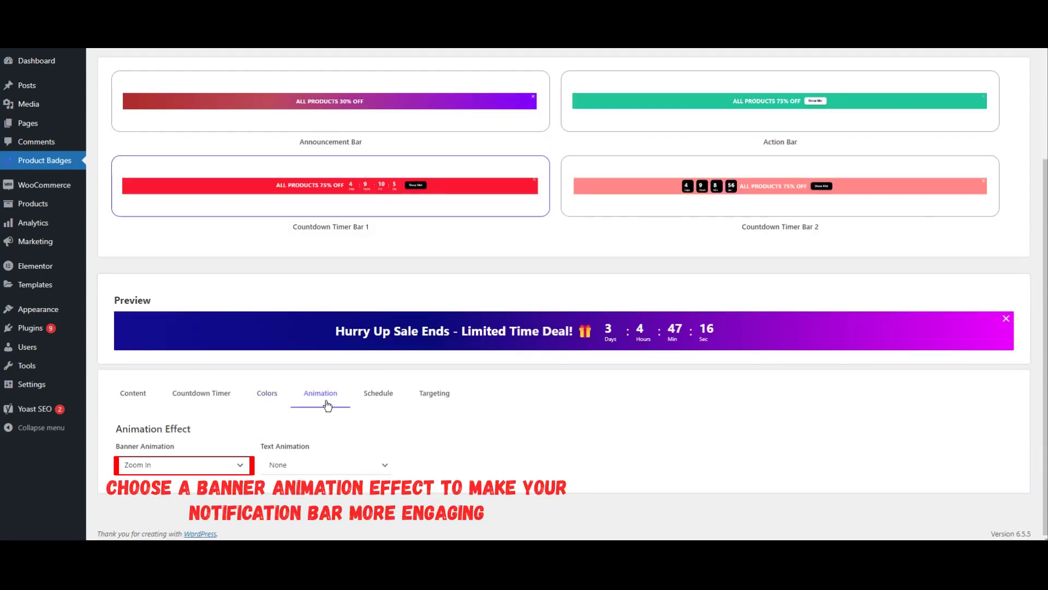
click(174, 466)
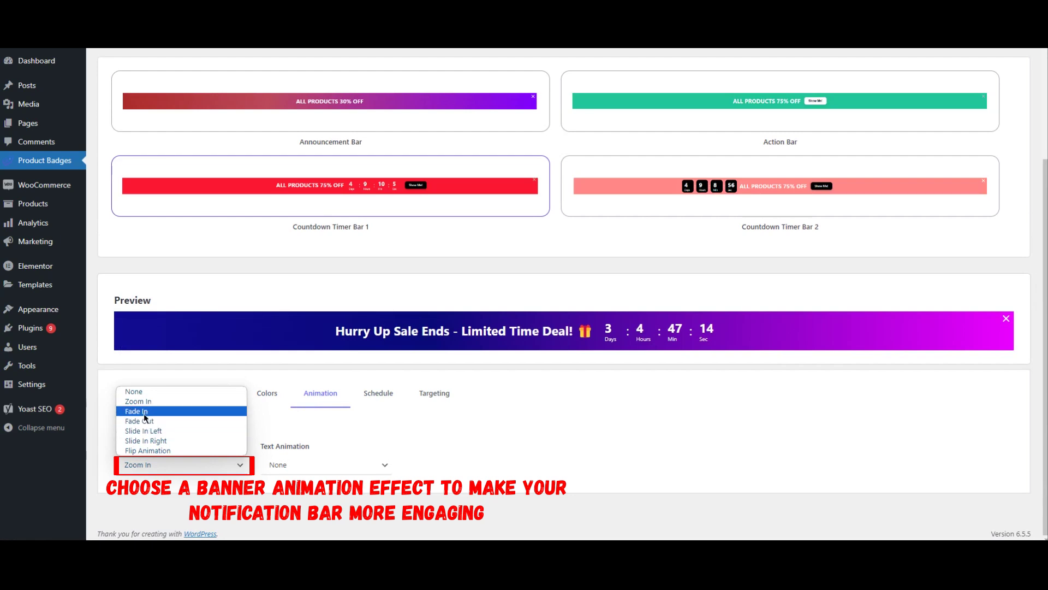
click(143, 411)
click(162, 467)
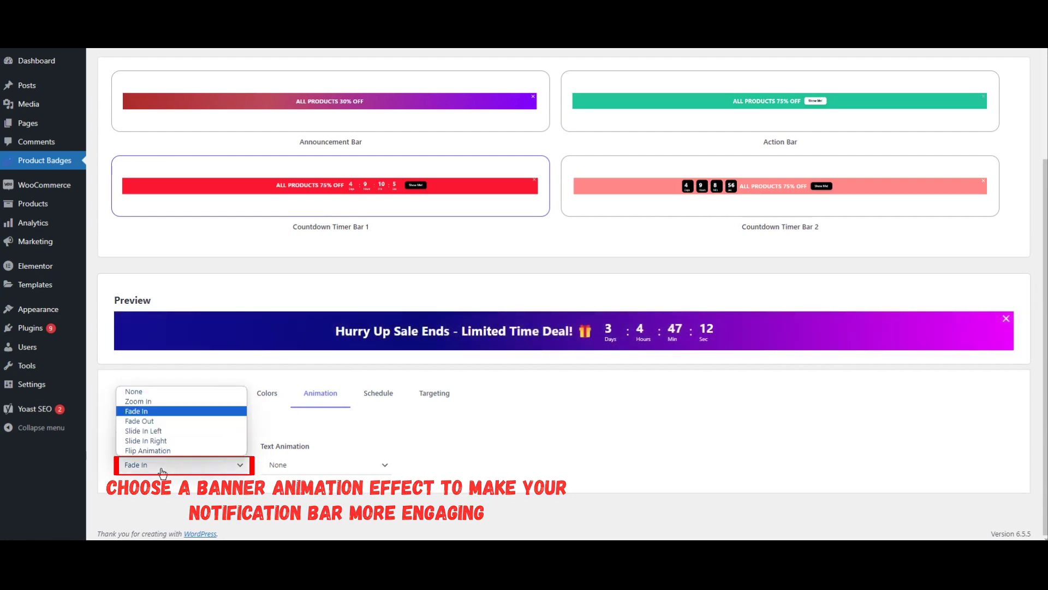
click(139, 401)
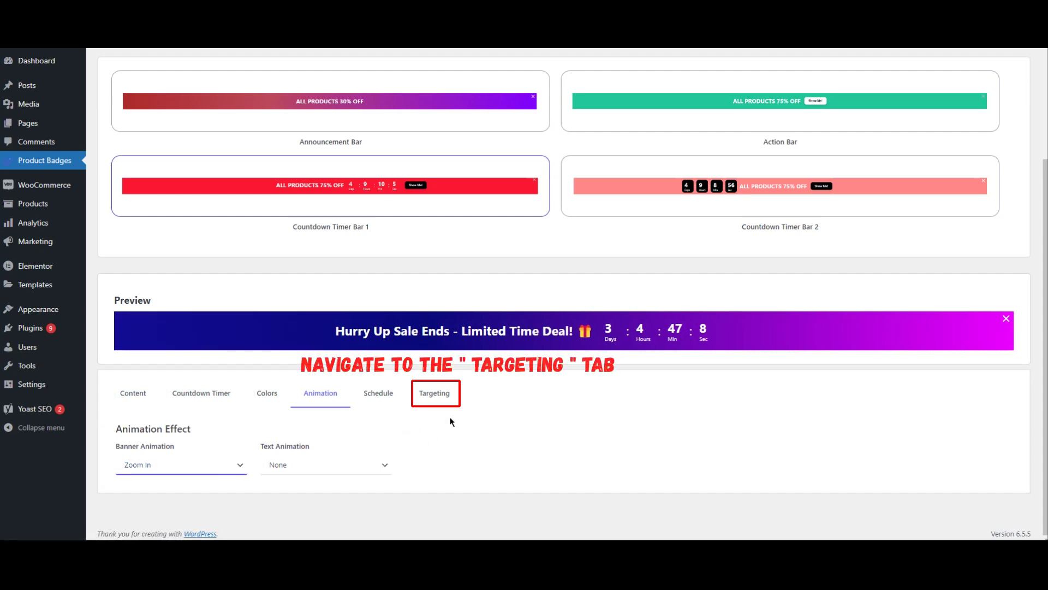
click(441, 402)
- Restrict Bar-1 to the Shop page only and save it
scroll(453, 405, down, 1)
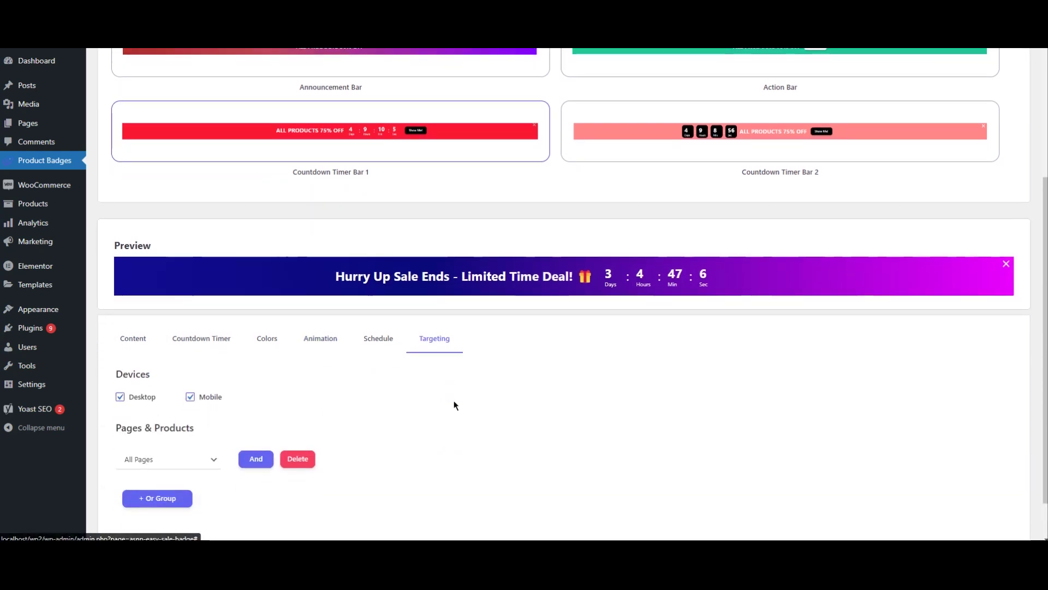
scroll(454, 405, down, 1)
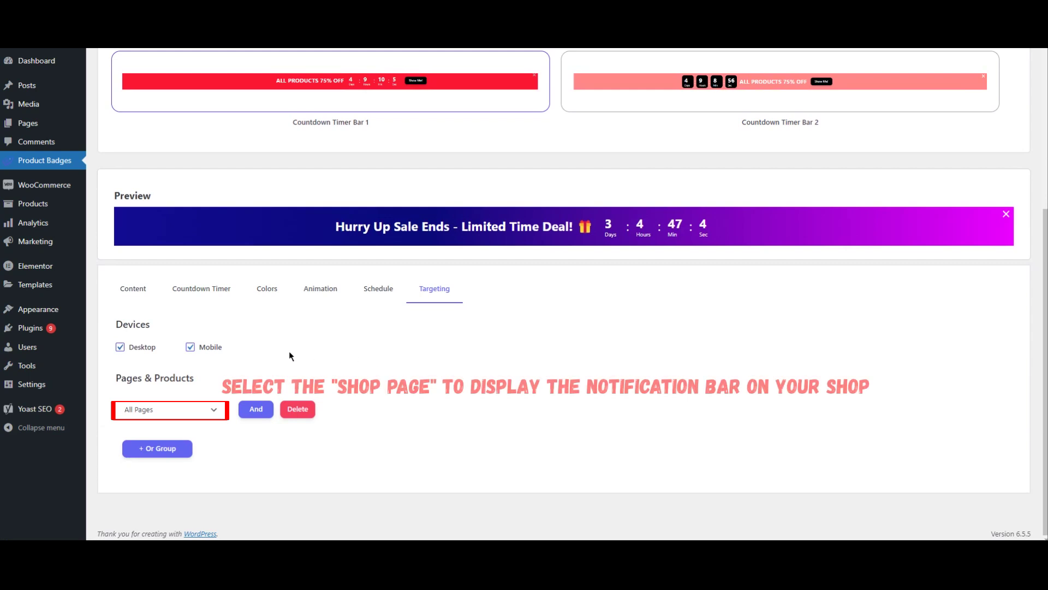
click(173, 417)
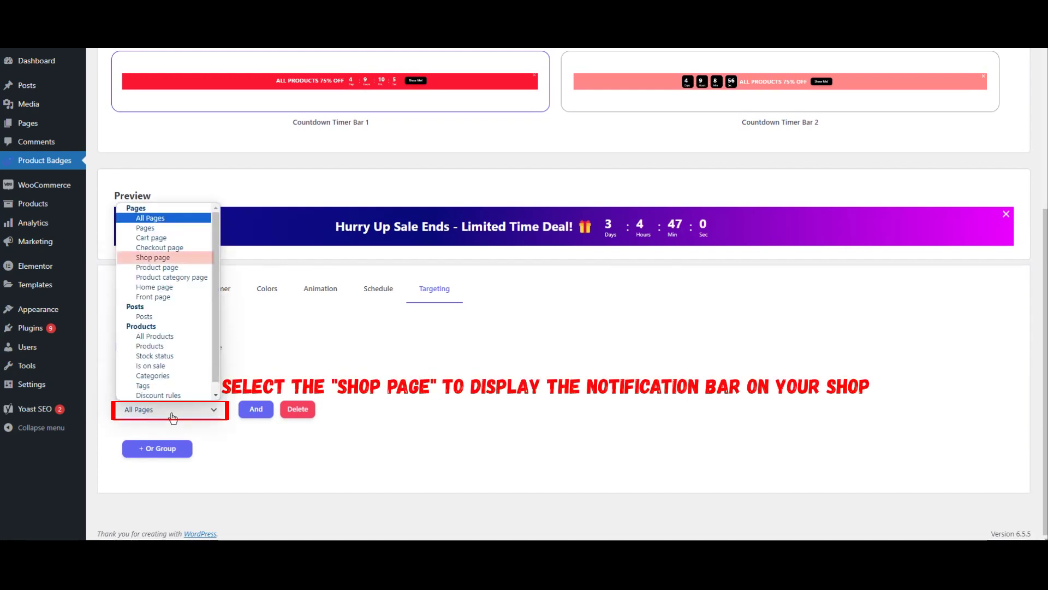
click(149, 259)
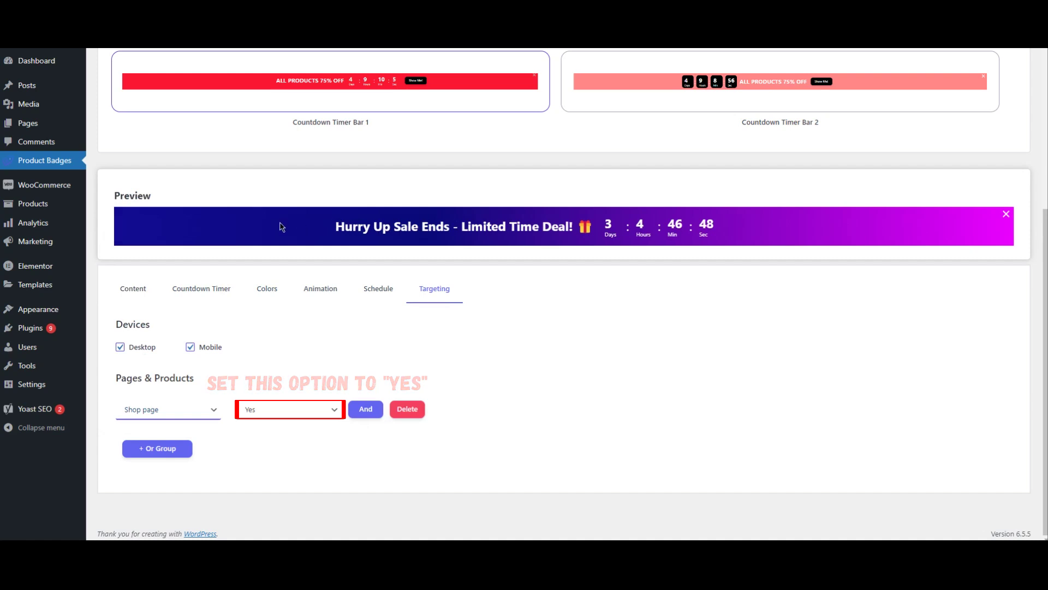
scroll(279, 222, up, 5)
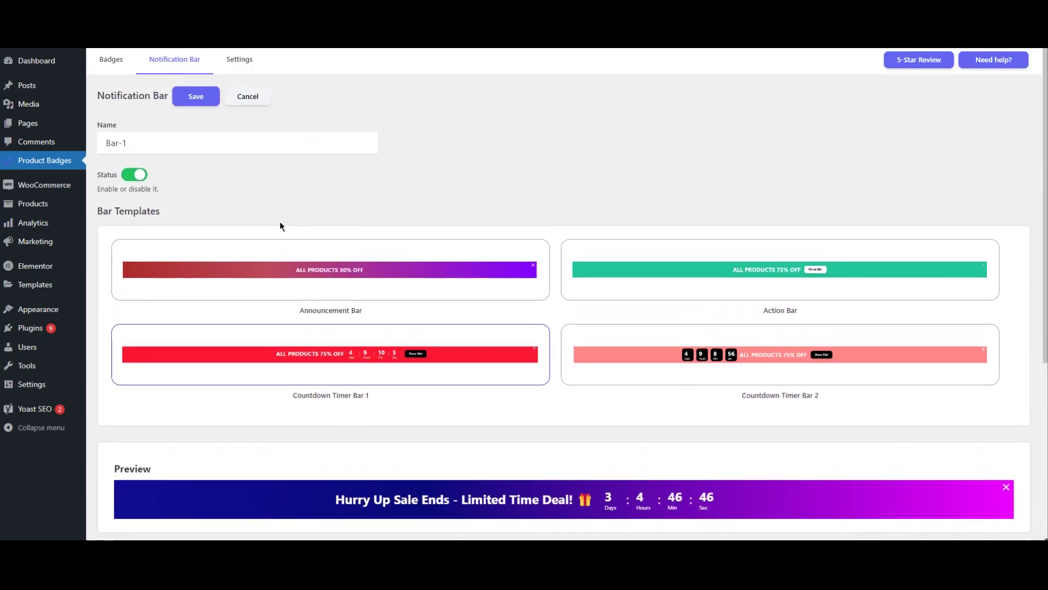
click(196, 99)
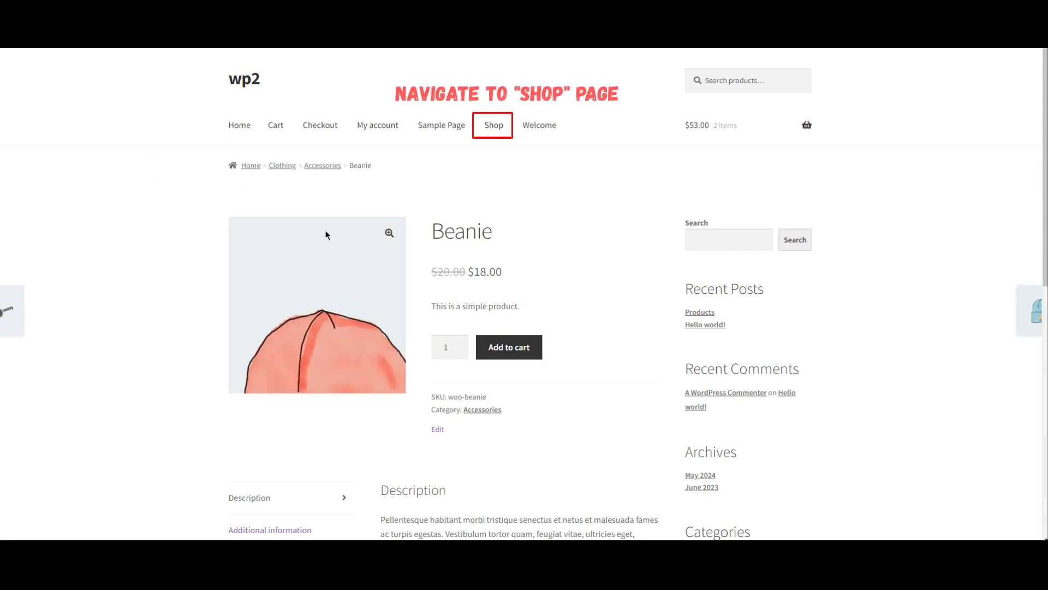
- View the gradient countdown bar on the storefront Shop page, then close it with its X
click(495, 130)
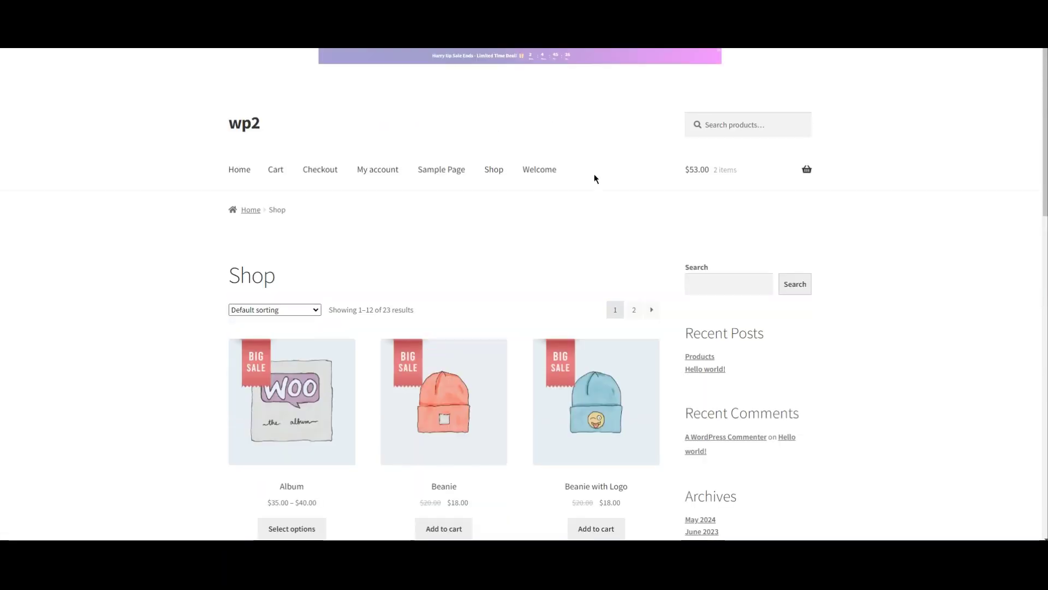
scroll(653, 103, down, 6)
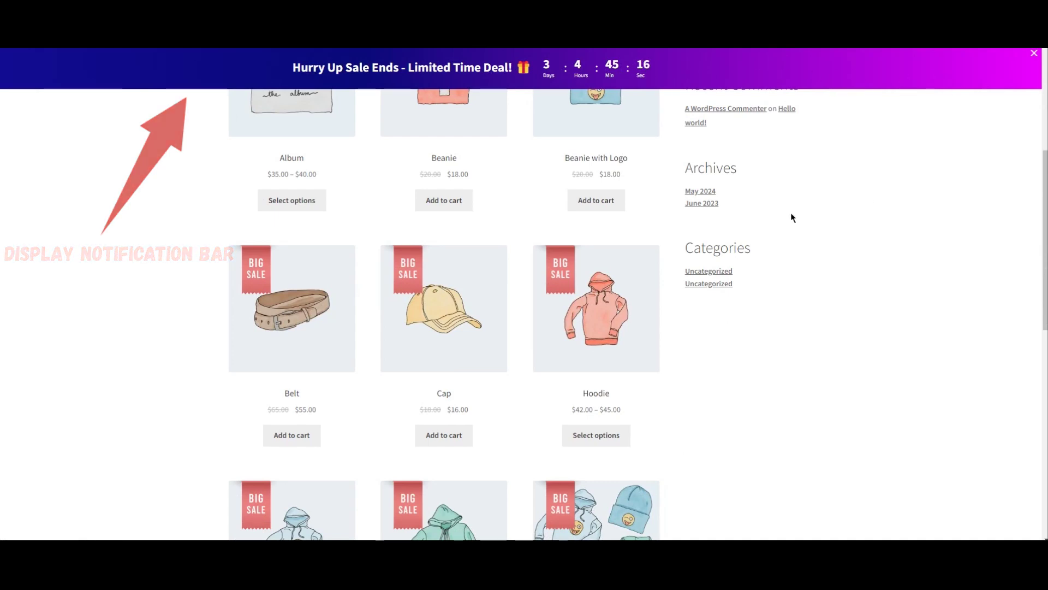
scroll(753, 221, up, 5)
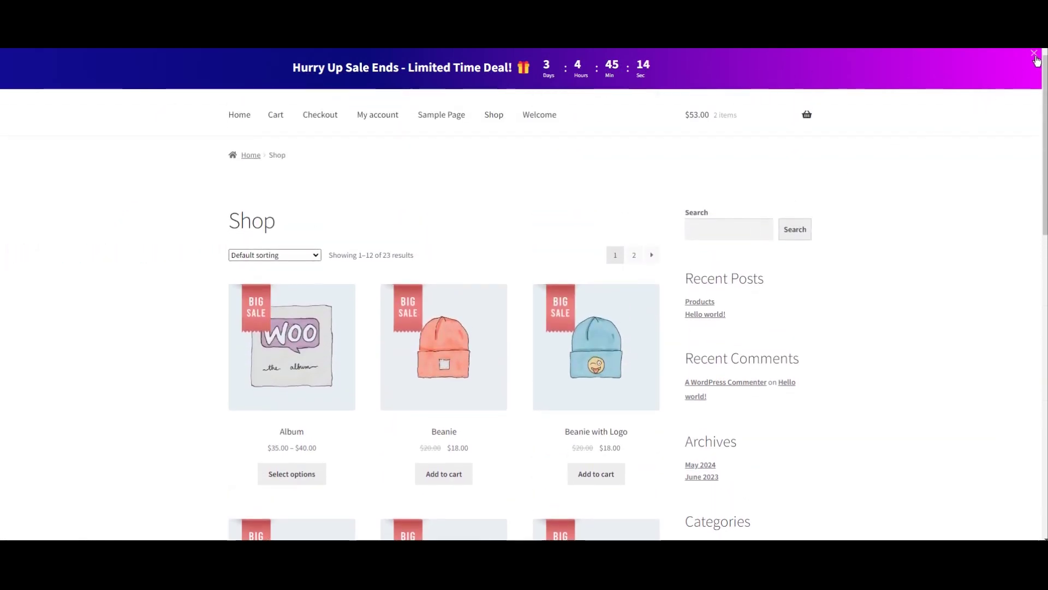
click(1035, 56)
scroll(395, 175, up, 2)
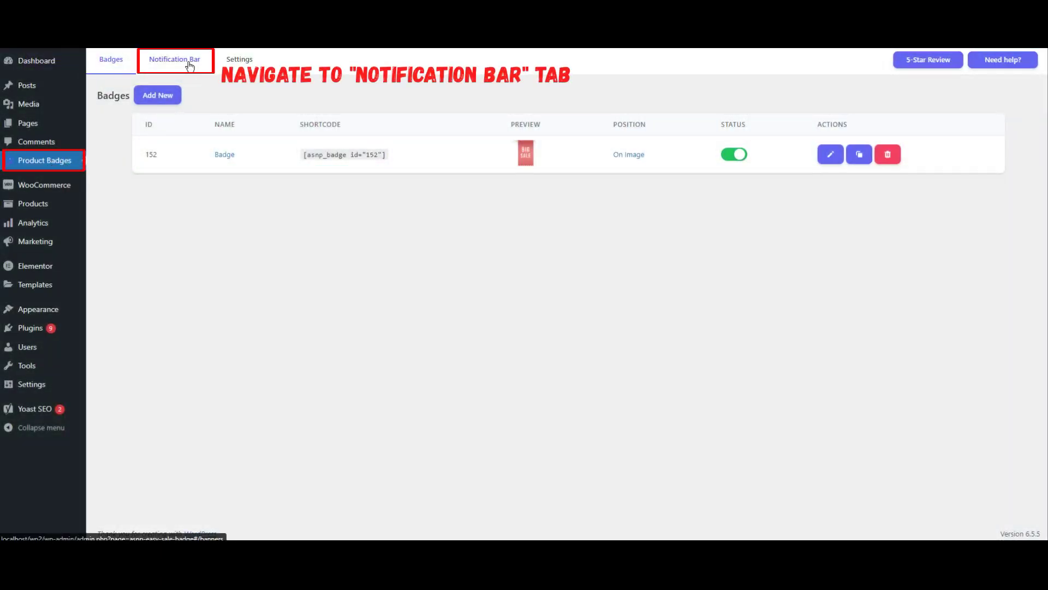
- Start a second notification bar named Bar-2 using the Announcement Bar template
click(189, 66)
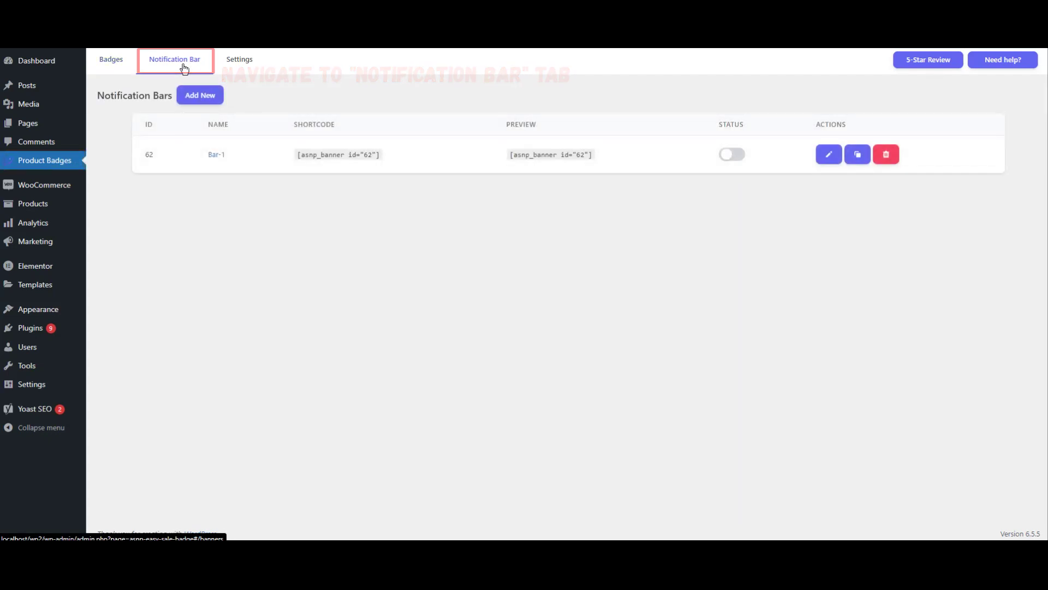
click(201, 97)
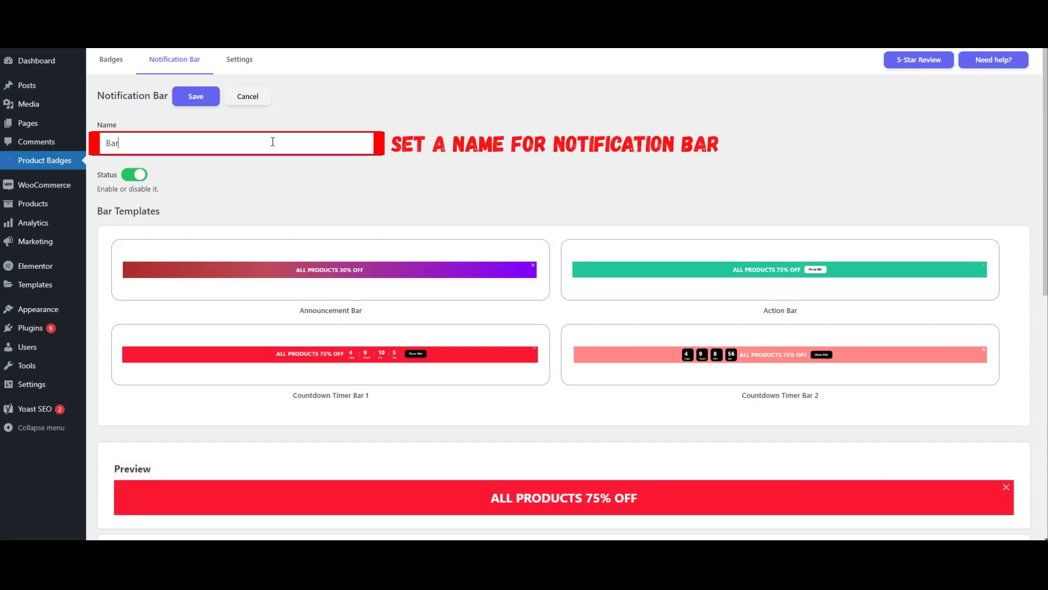
text(-2)
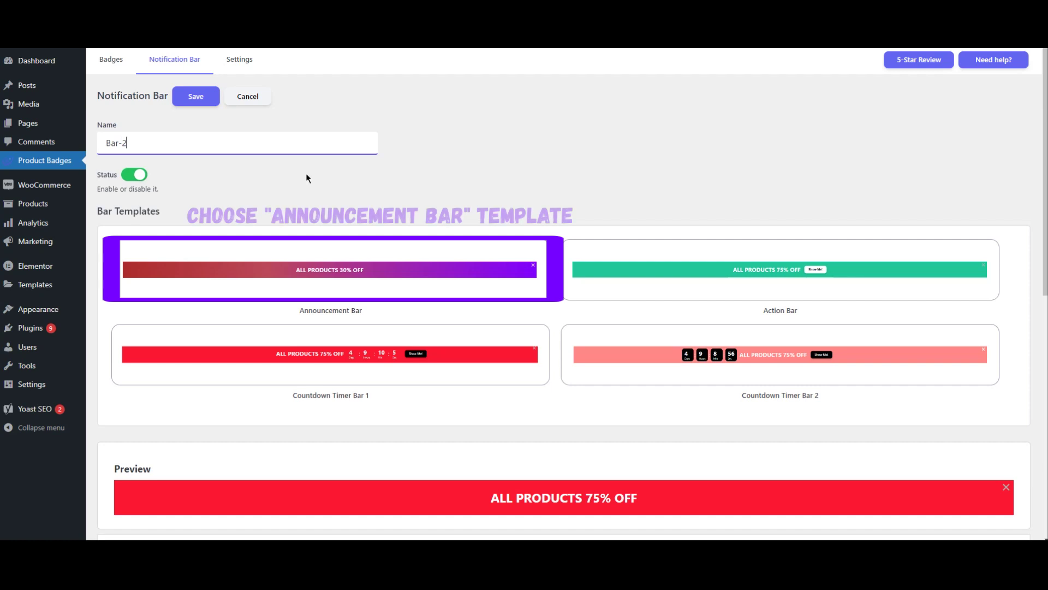
click(326, 279)
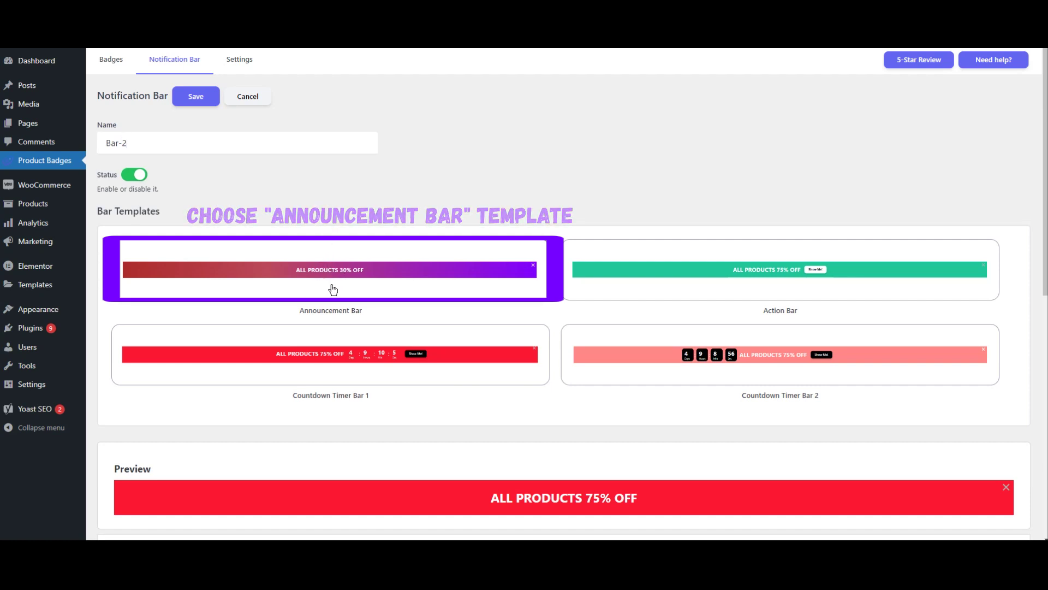
scroll(375, 260, down, 5)
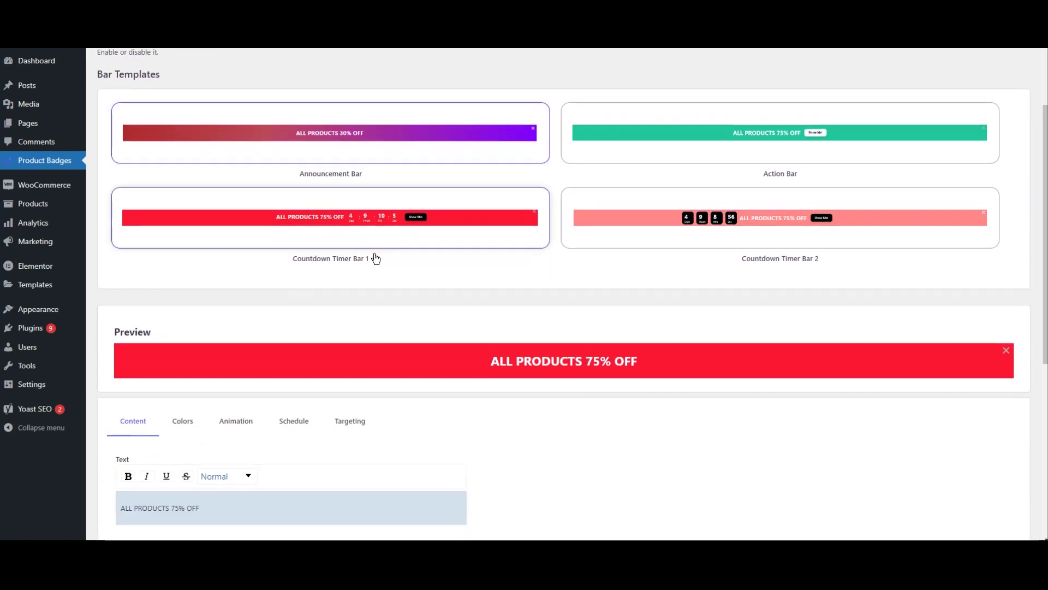
- Replace the bar message with 'All products at 40% off for a limited time!'
scroll(374, 258, down, 1)
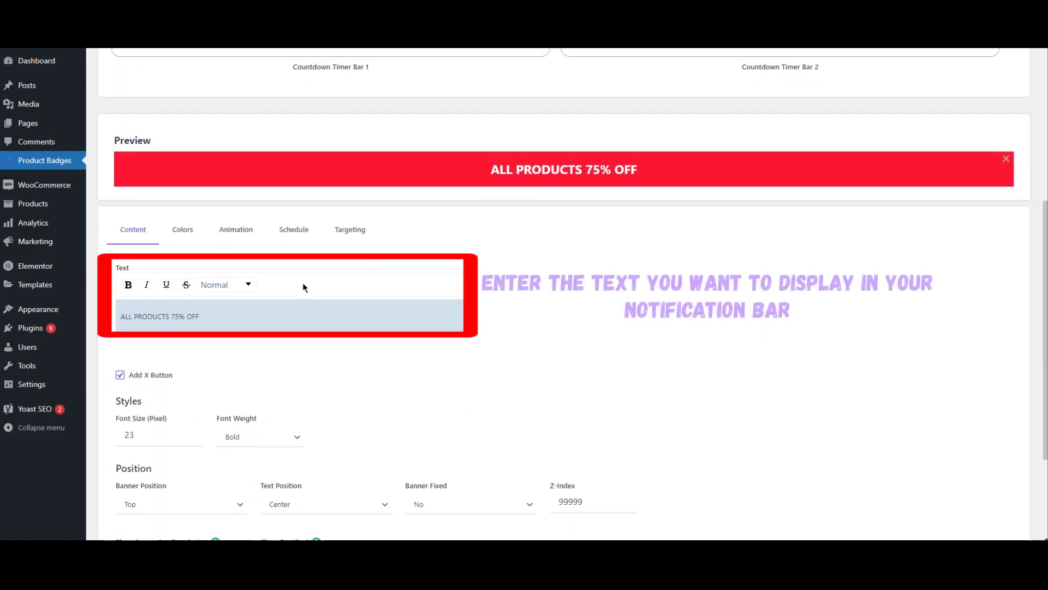
triple_click(216, 315)
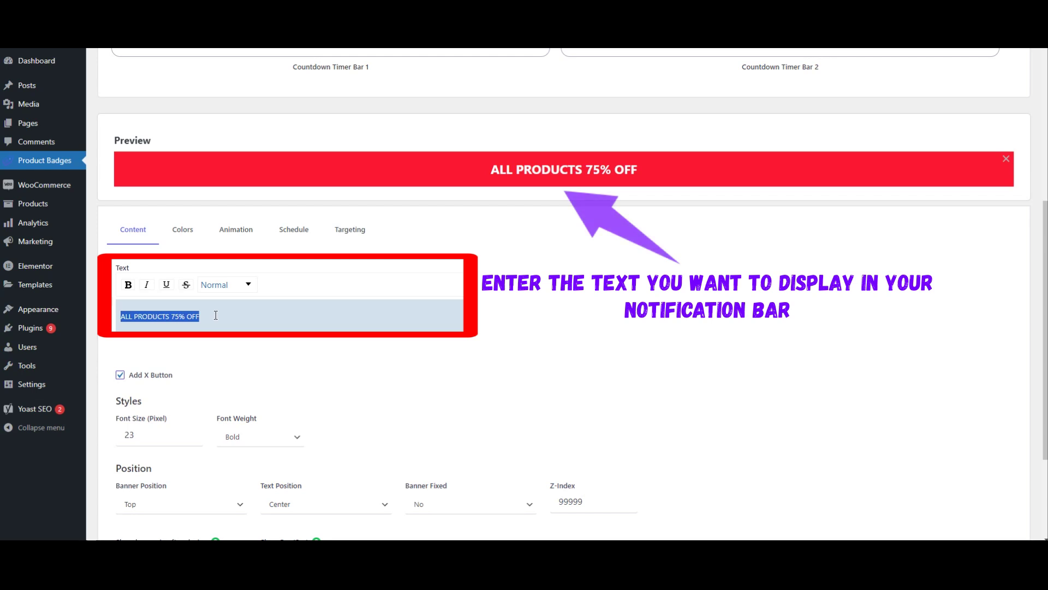
text(All products at 40% off for a limited time!)
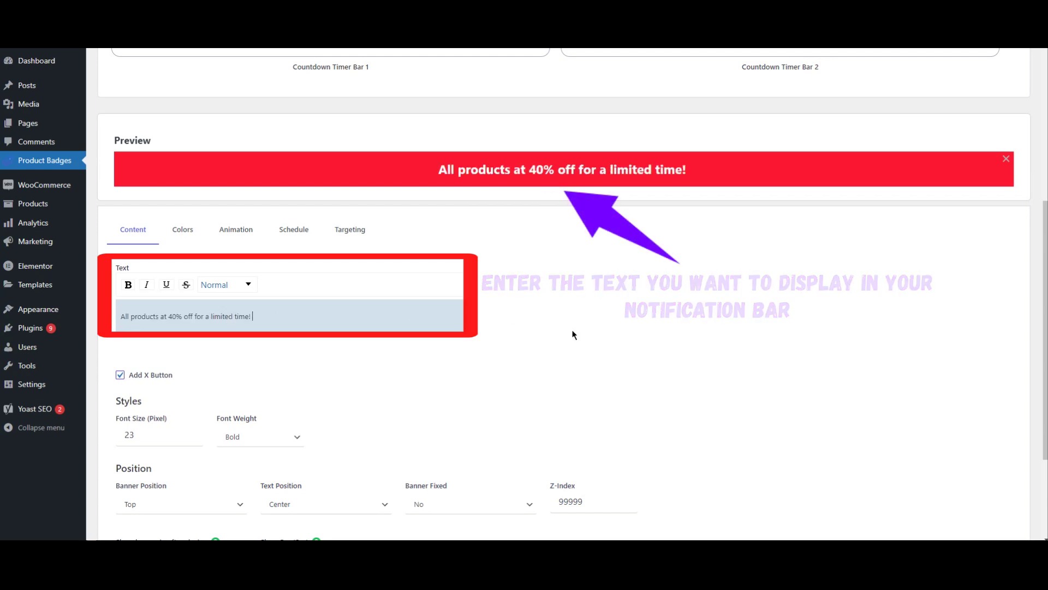
- Keep the bar text centred and set the Show Bar delay to 2 seconds
scroll(574, 334, down, 1)
click(293, 452)
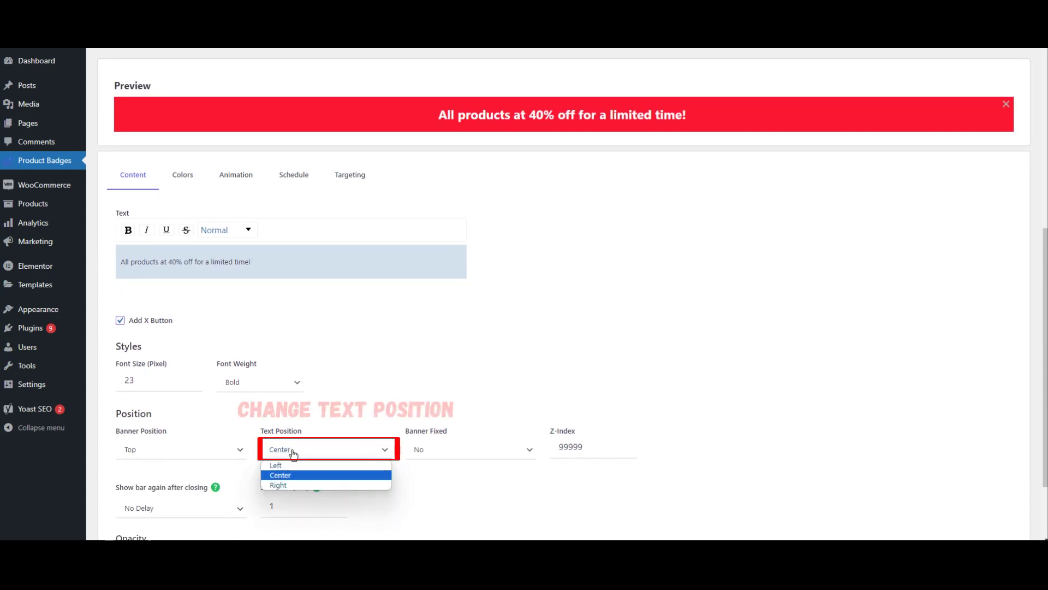
click(285, 464)
click(300, 454)
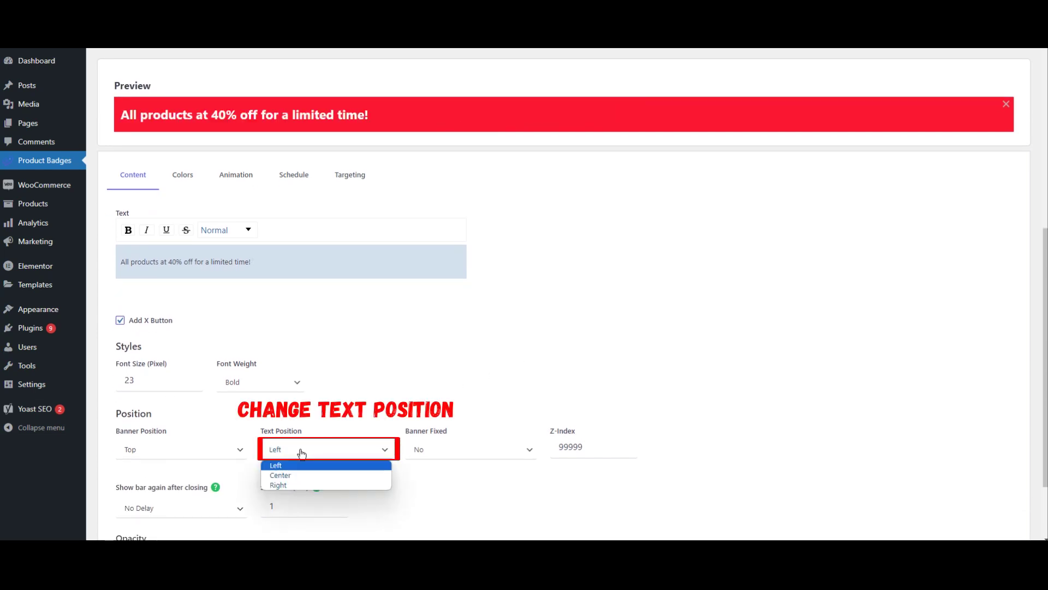
click(294, 476)
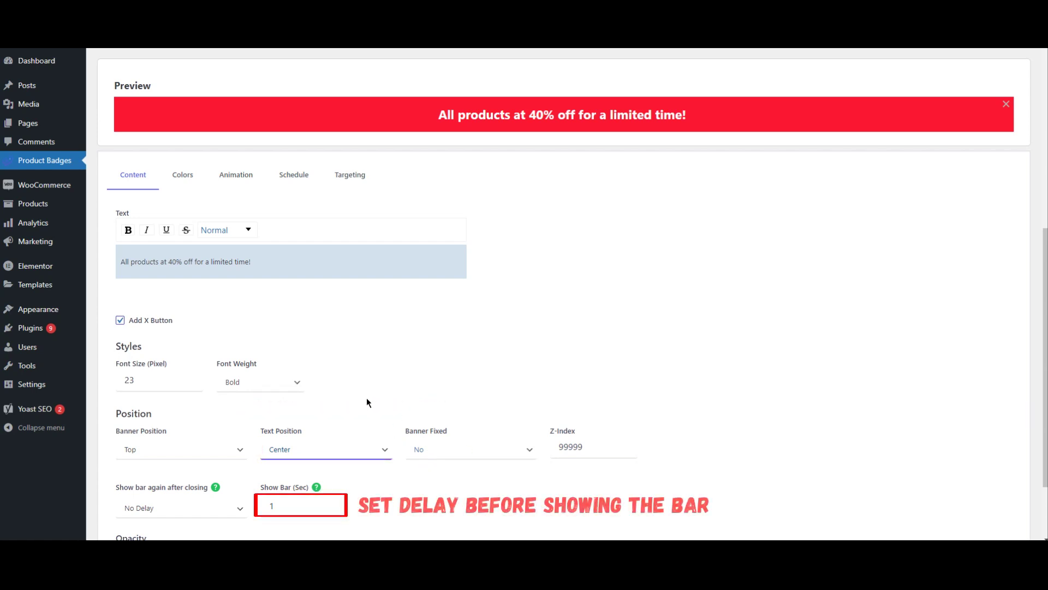
mouse_move(316, 489)
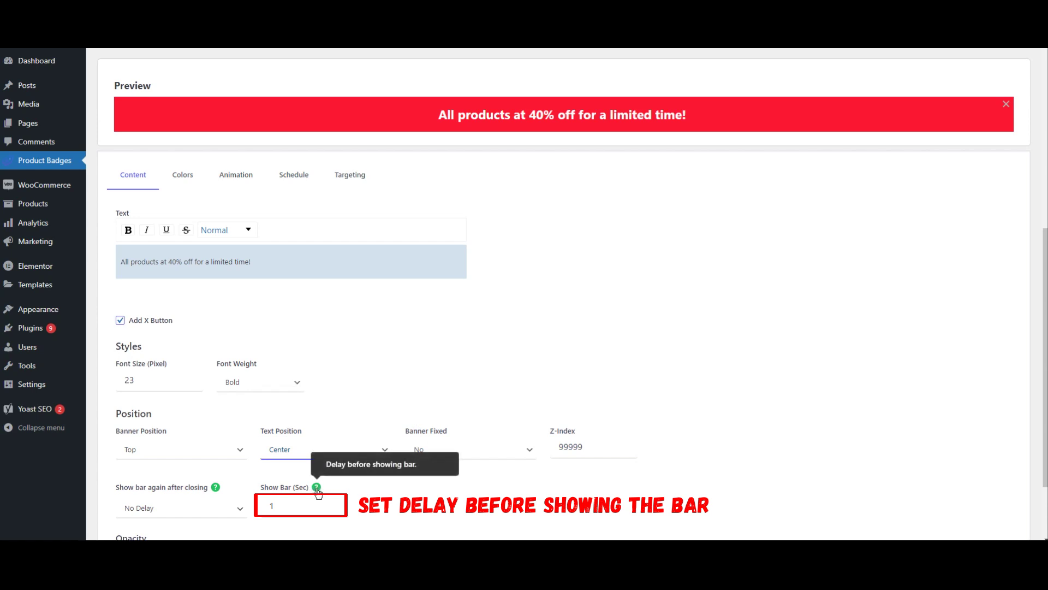
click(335, 502)
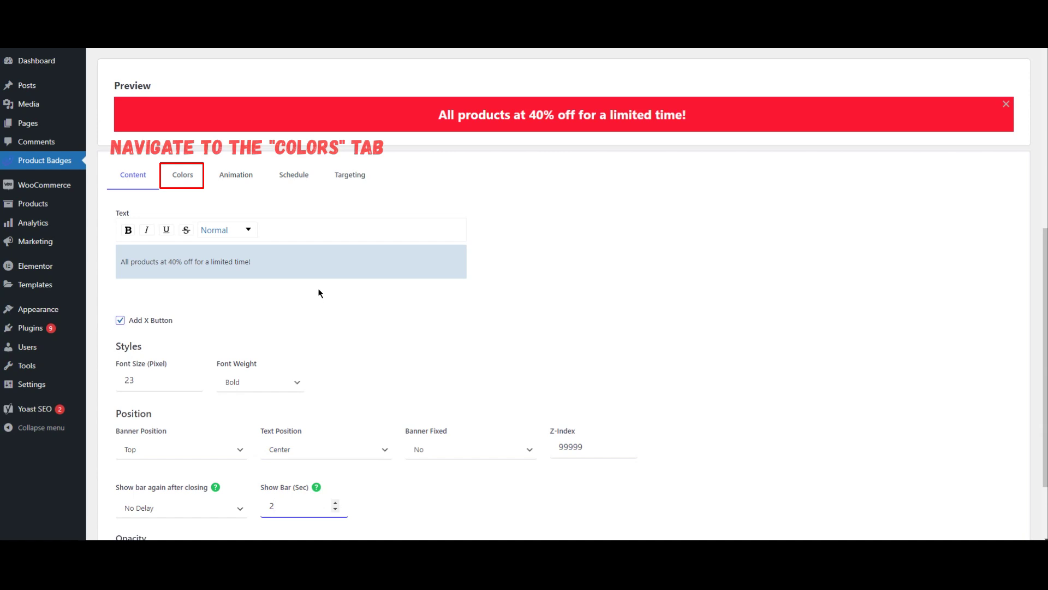
- In the Colors settings, set the bar background colour to teal green
click(182, 175)
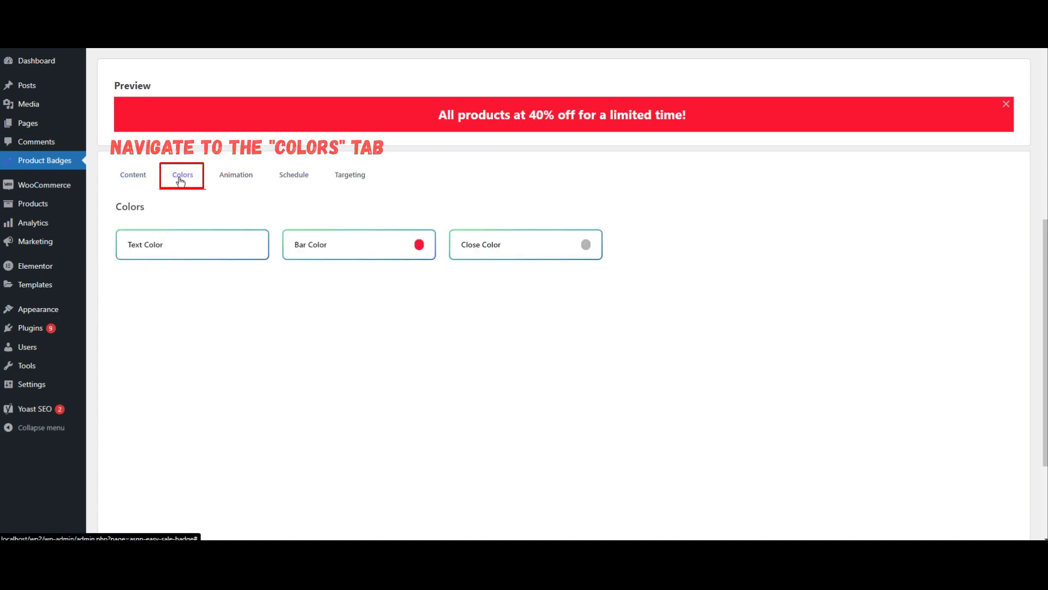
click(346, 248)
scroll(526, 342, down, 1)
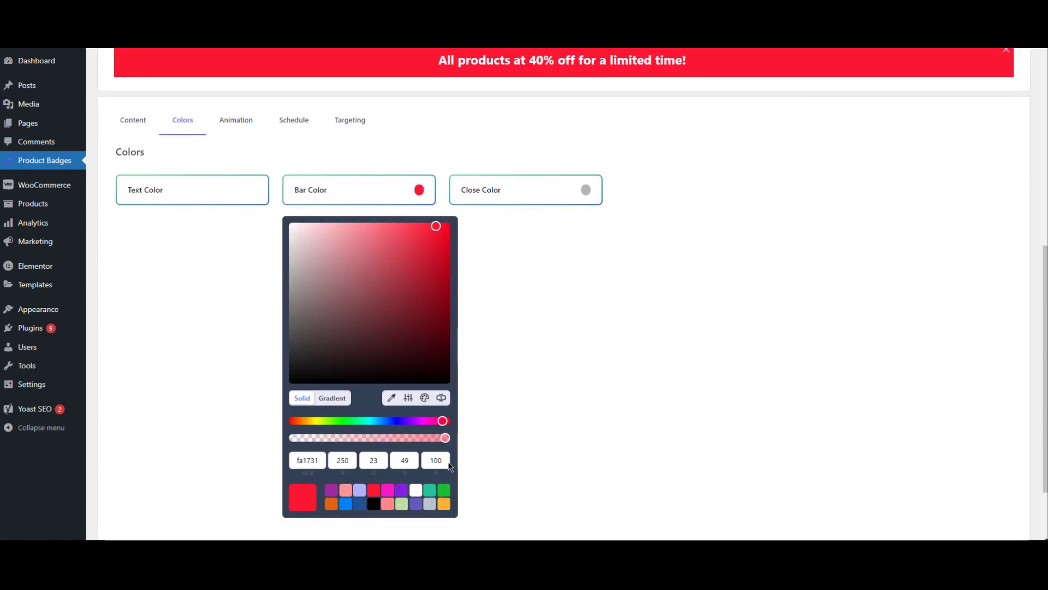
click(430, 488)
click(620, 349)
scroll(620, 350, up, 1)
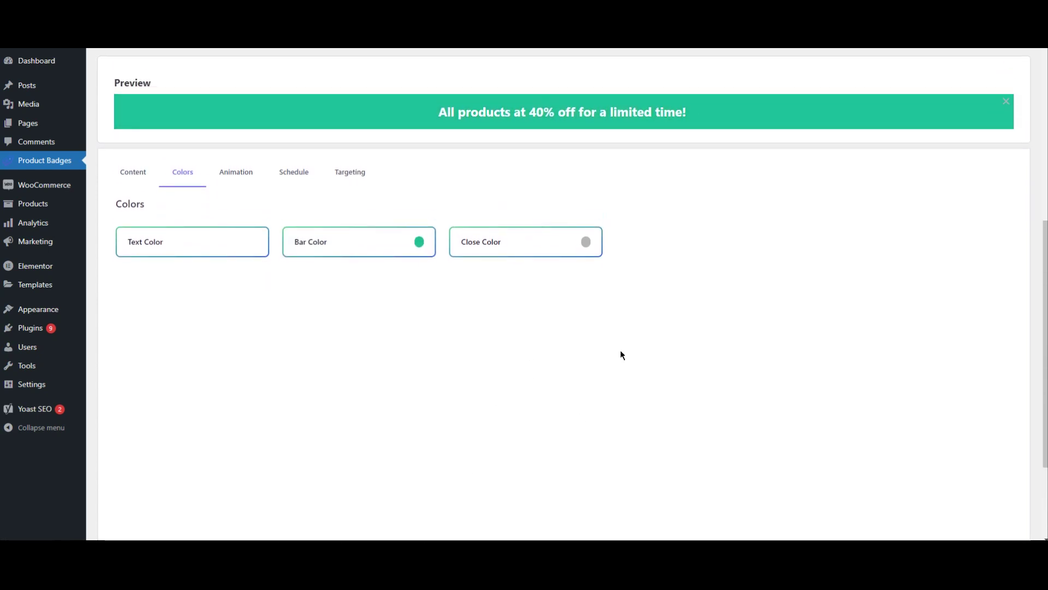
- Set the bar's close button colour to white
click(515, 245)
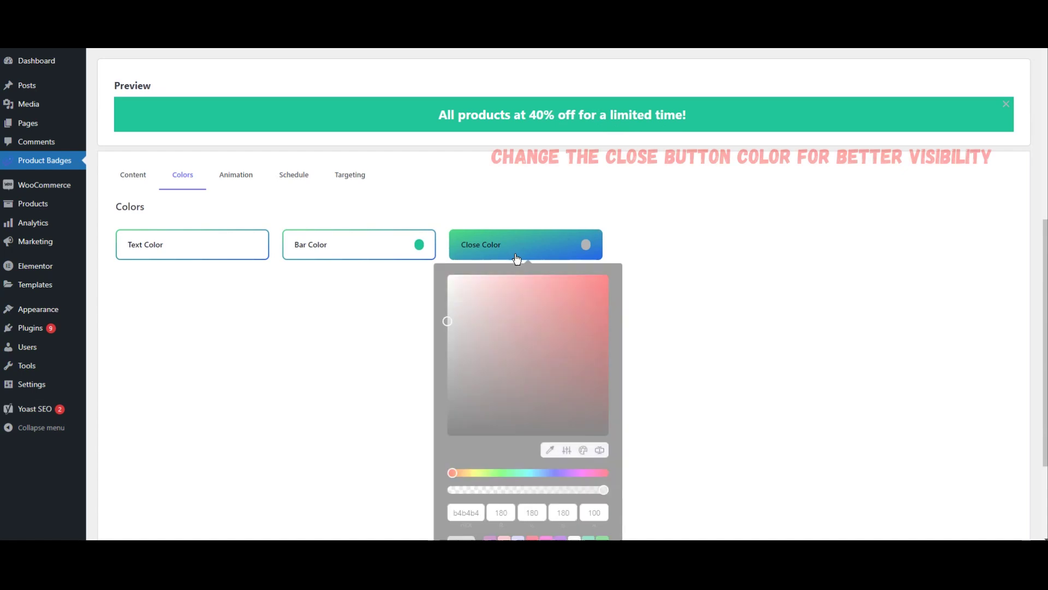
scroll(561, 425, down, 1)
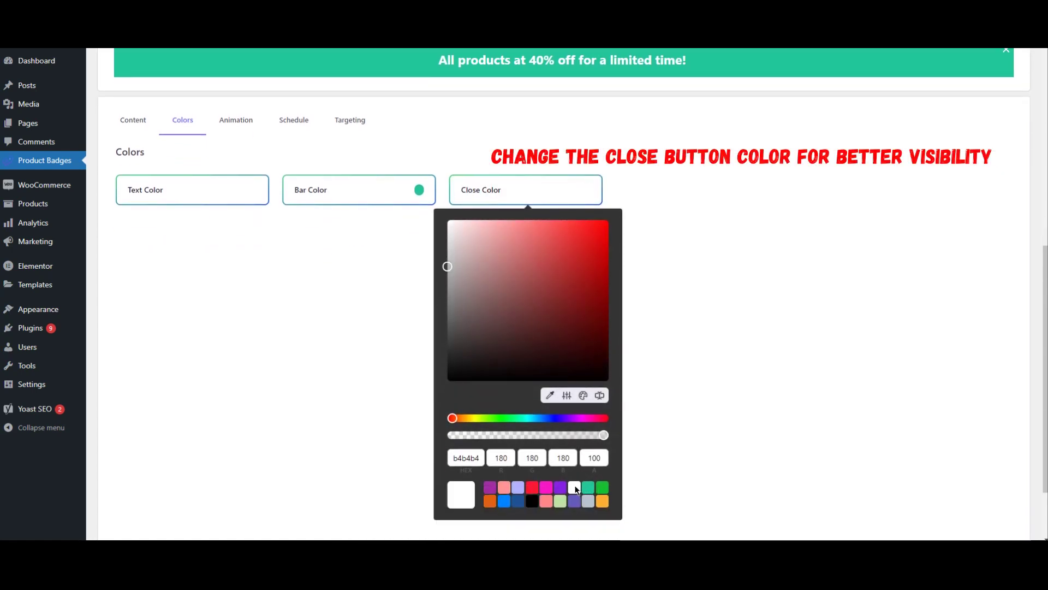
scroll(772, 342, up, 1)
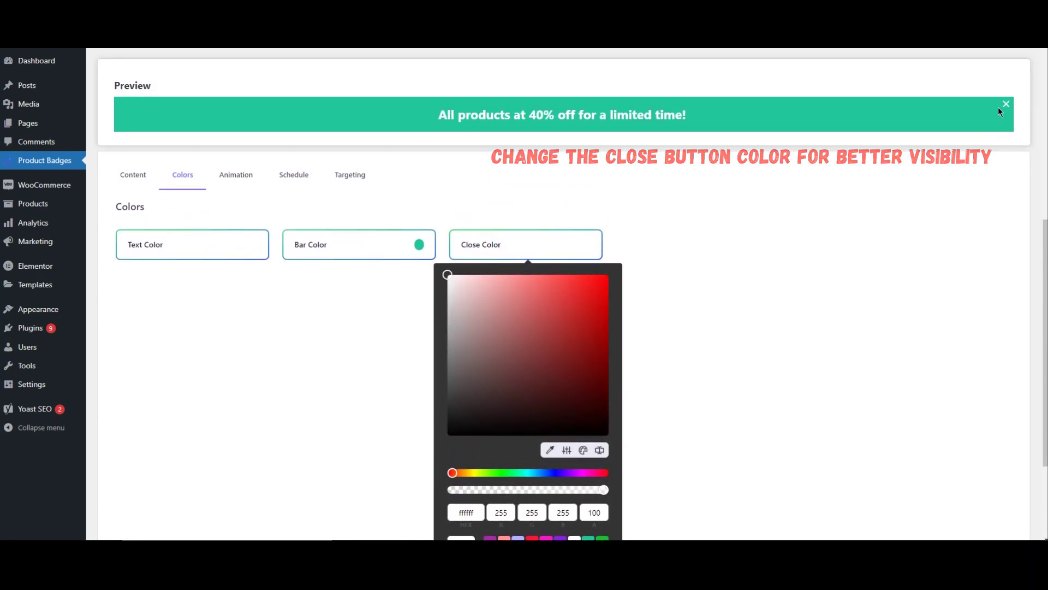
click(758, 272)
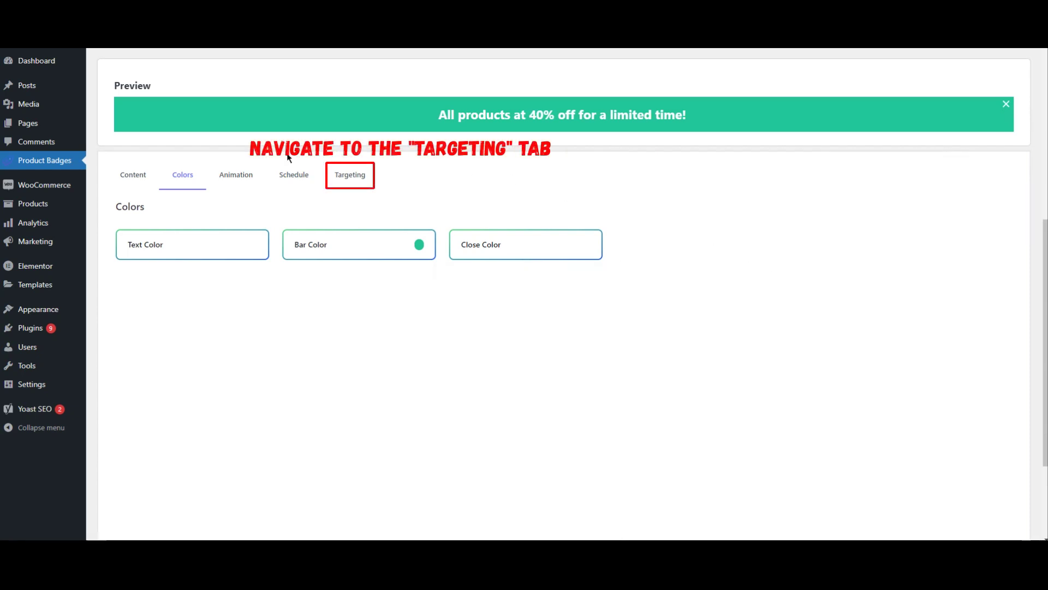
- Keep Desktop, Mobile and All Pages targeting for the green 40%-off bar and save it
click(347, 188)
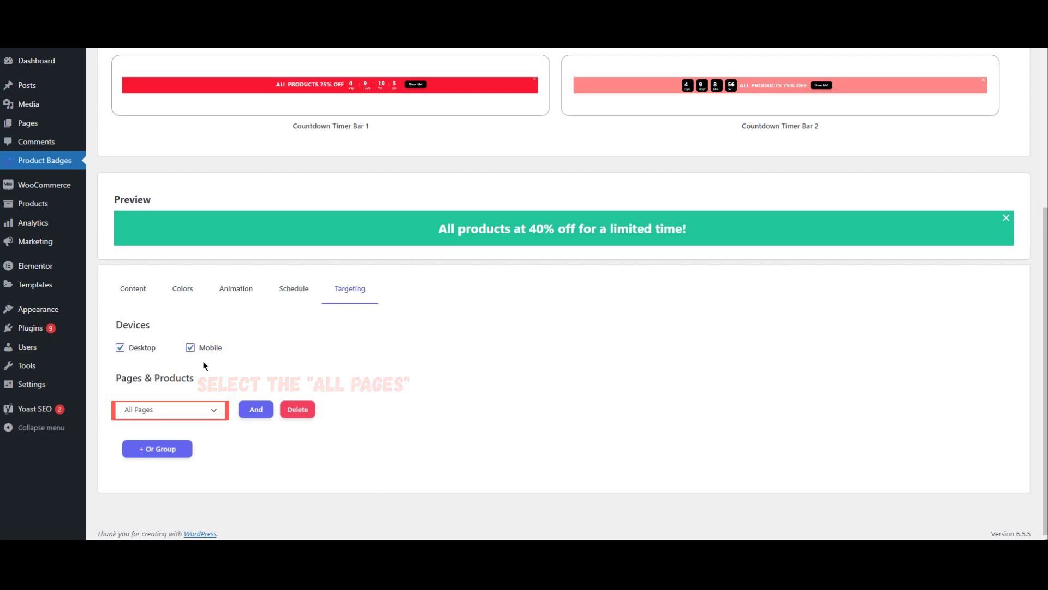
scroll(205, 363, up, 4)
scroll(206, 350, up, 1)
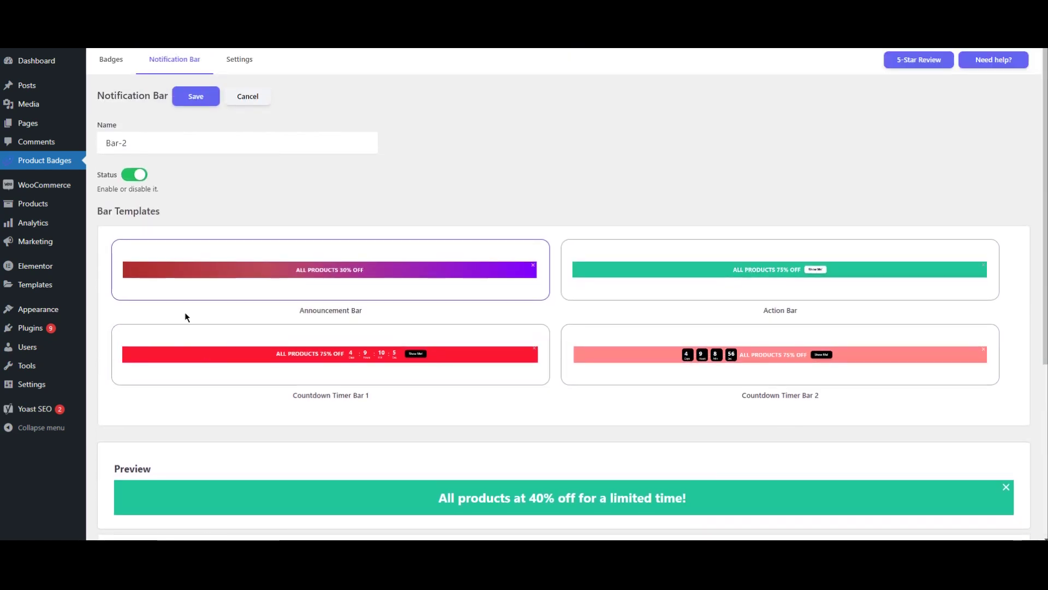
click(195, 98)
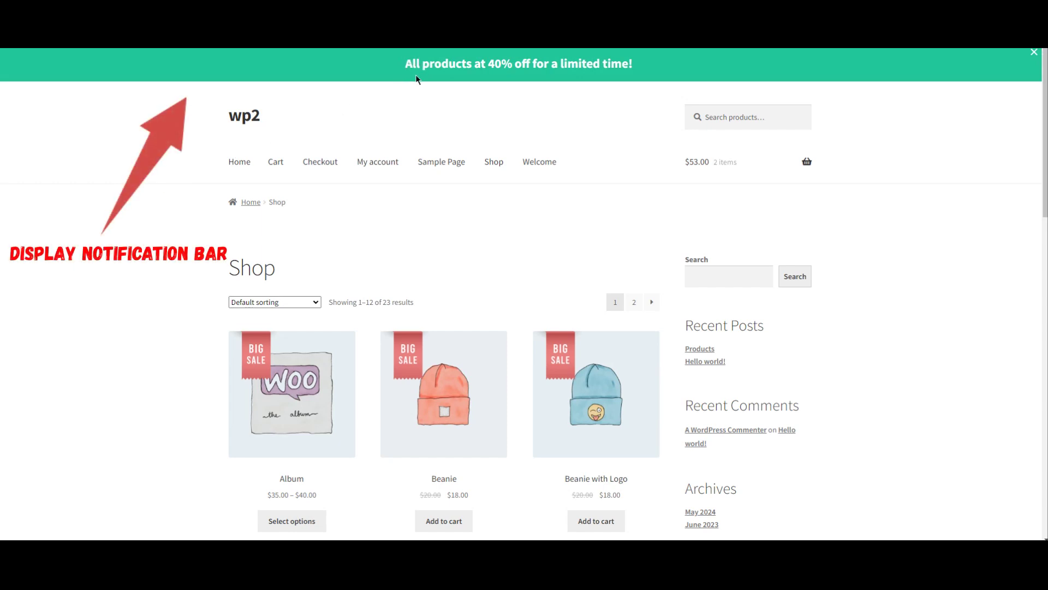
- Check the Shop page bar, open the Beanie with Logo product, and close the green bar
scroll(427, 159, down, 2)
scroll(428, 158, up, 2)
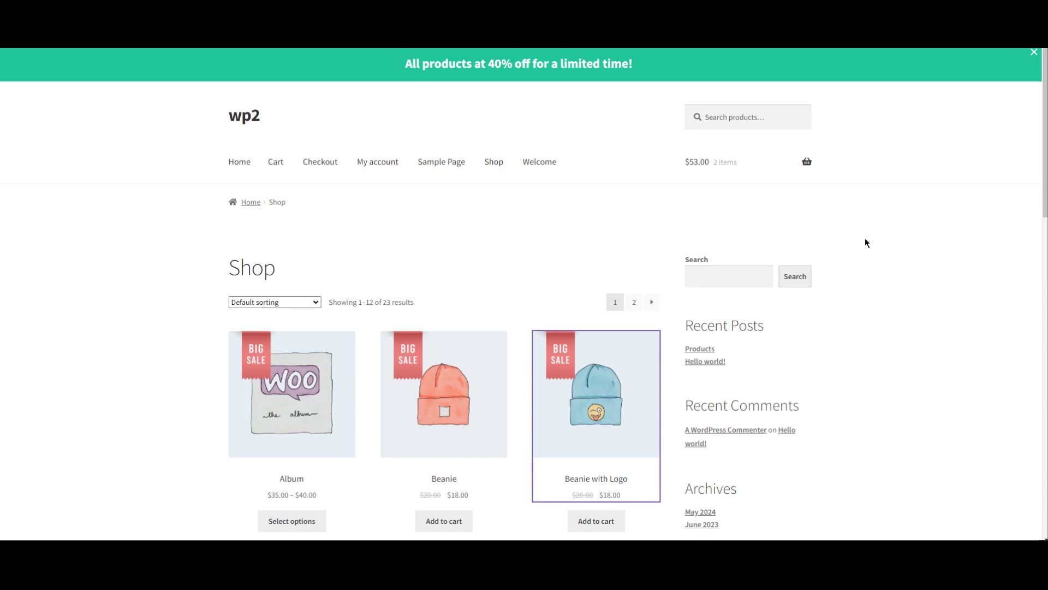
key(Return)
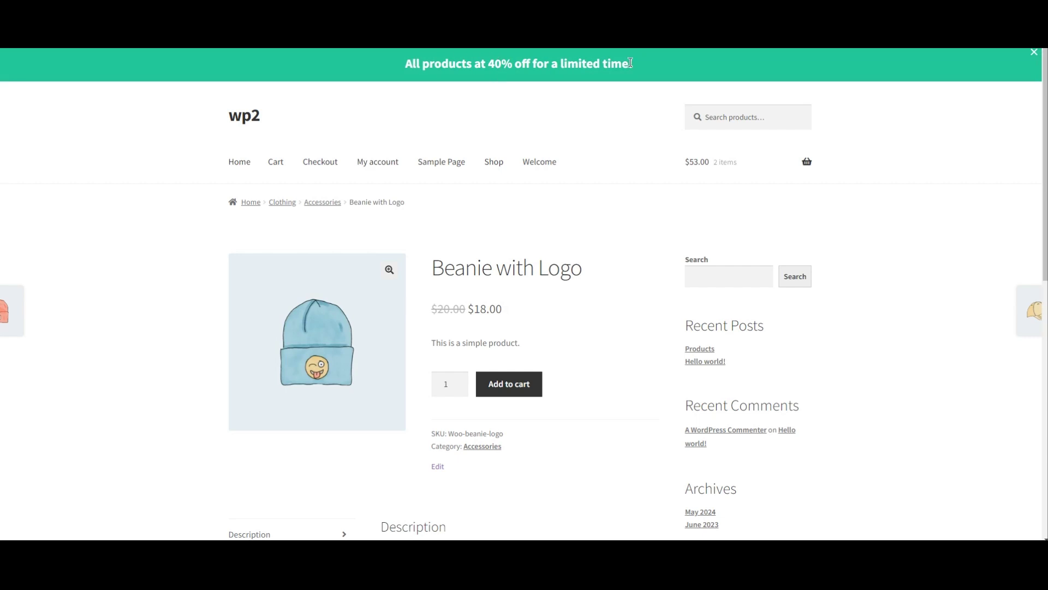
click(1033, 56)
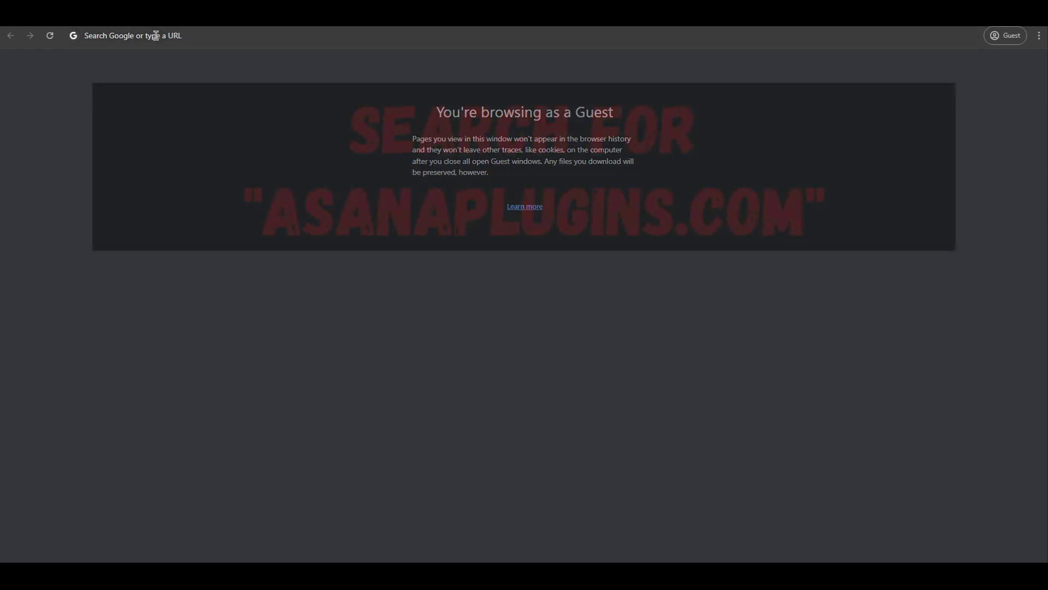
- Go to asanaplugins.com and scroll down to its New Products section
click(155, 36)
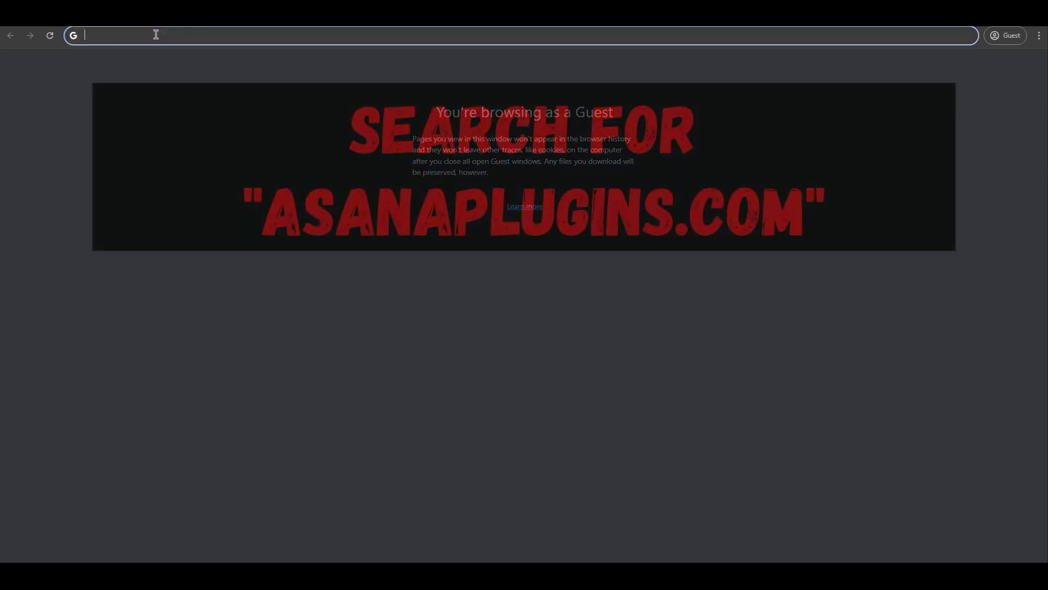
text(asanaplugi)
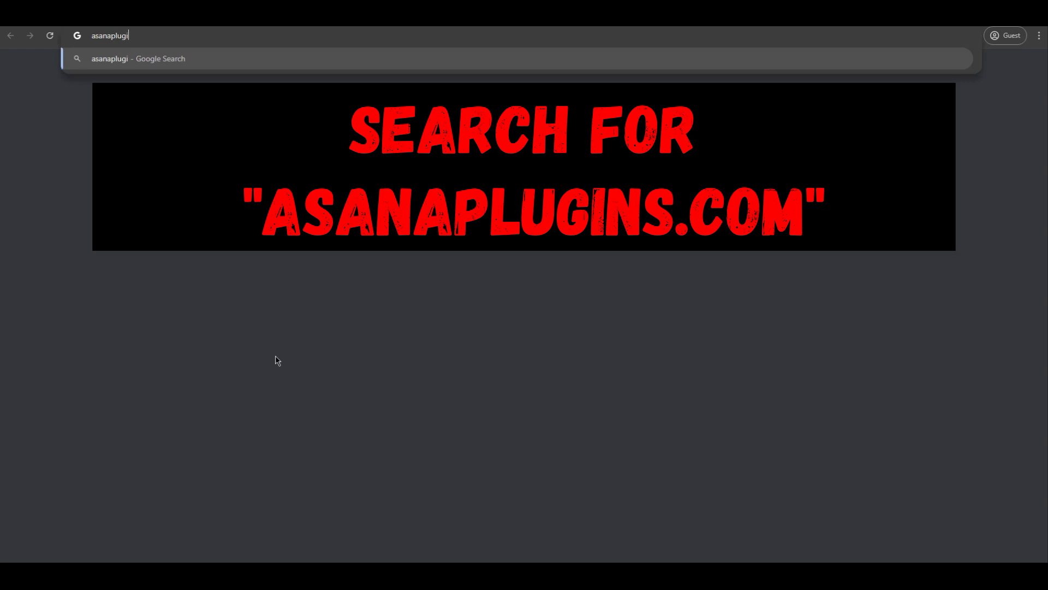
text(ns.com)
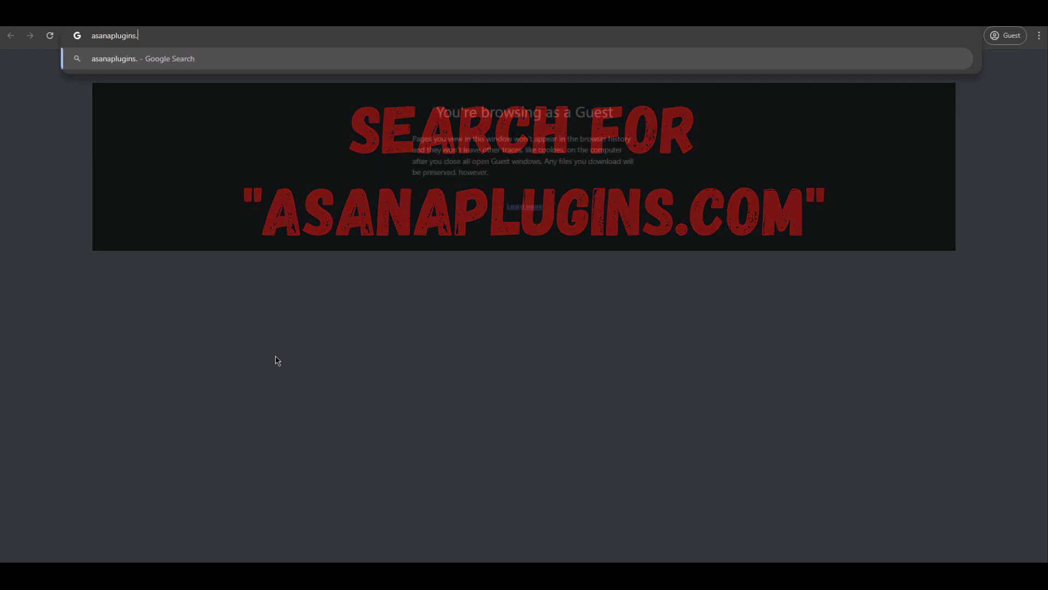
key(Return)
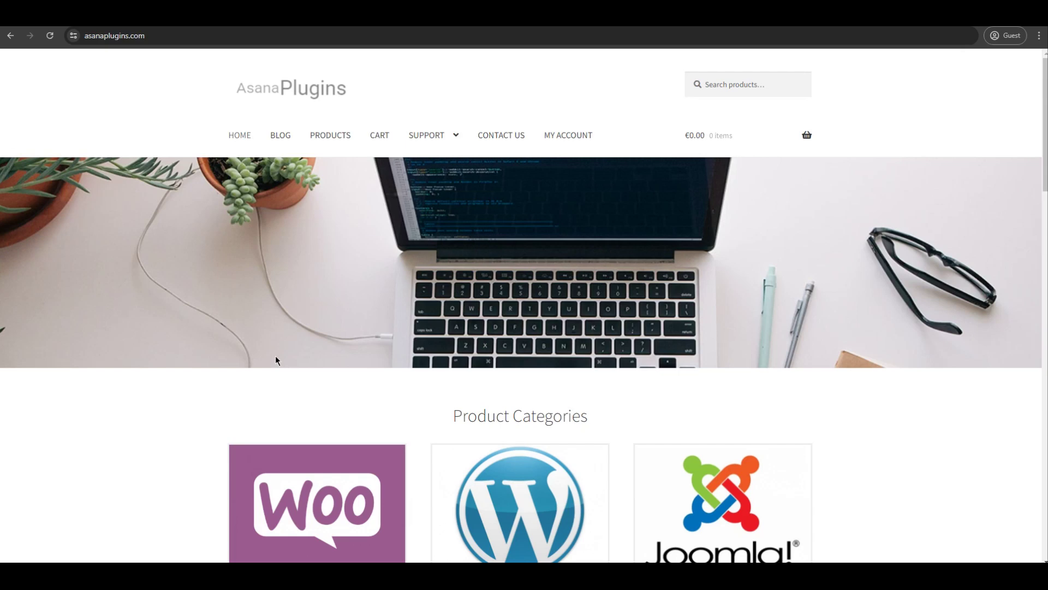
scroll(275, 360, down, 6)
scroll(282, 356, down, 3)
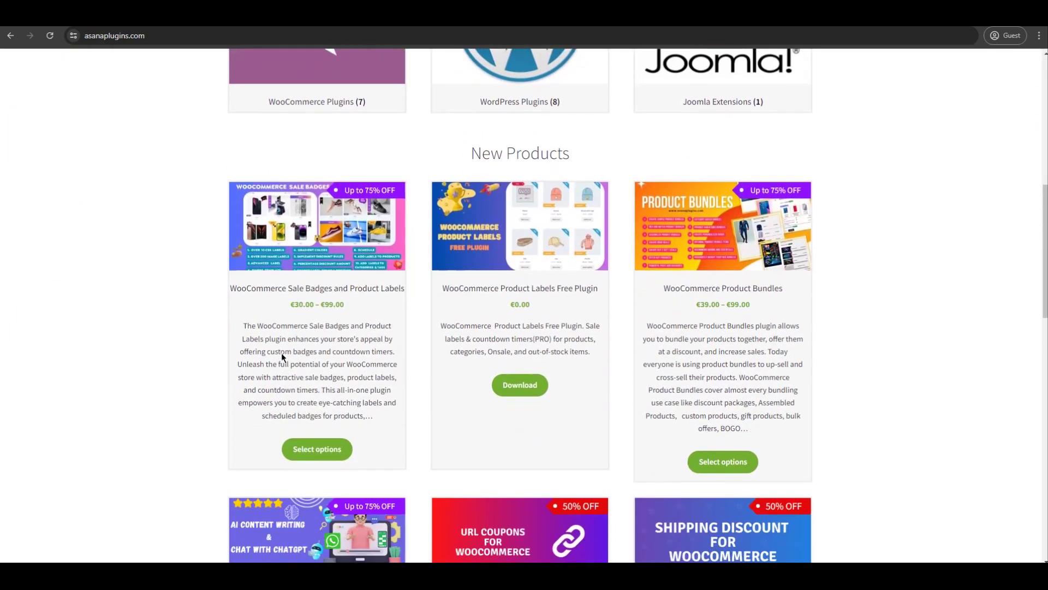